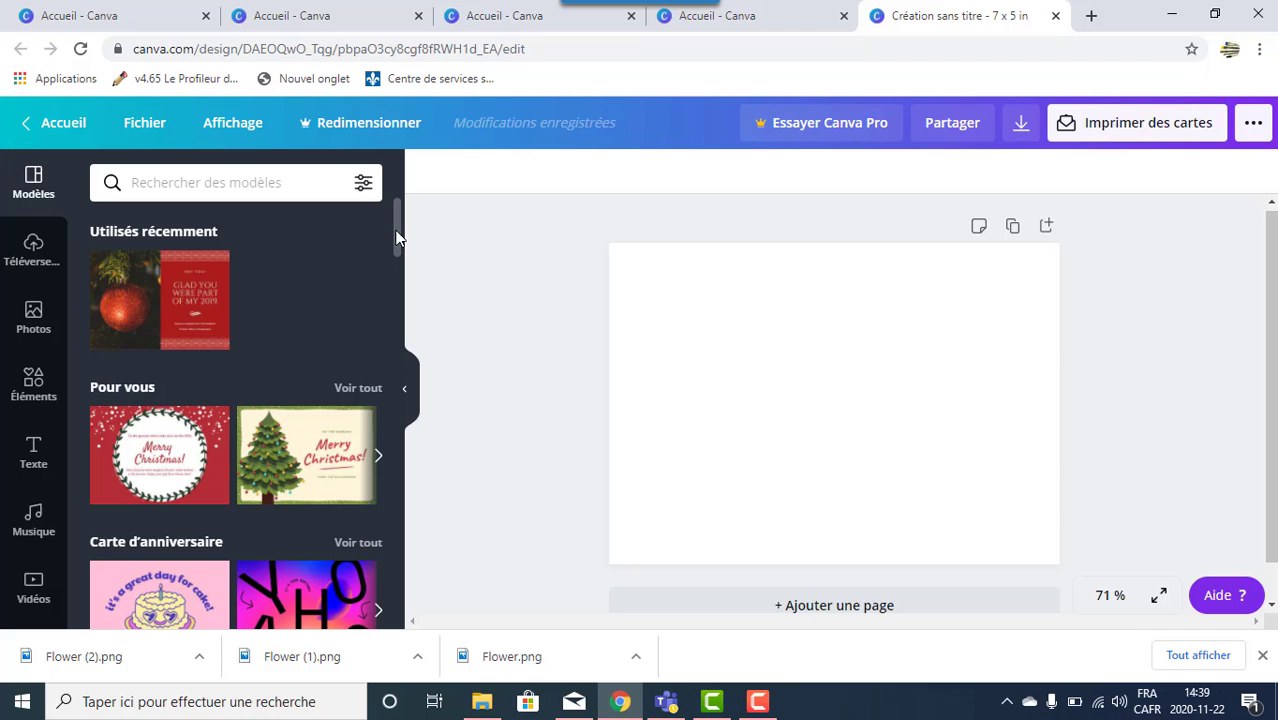
Step: Apply the recently used red Christmas ornament template to the blank card and select its individual parts
mouse_move(396, 235)
left_mouse_down()
mouse_move(383, 333)
mouse_move(405, 216)
left_mouse_up()
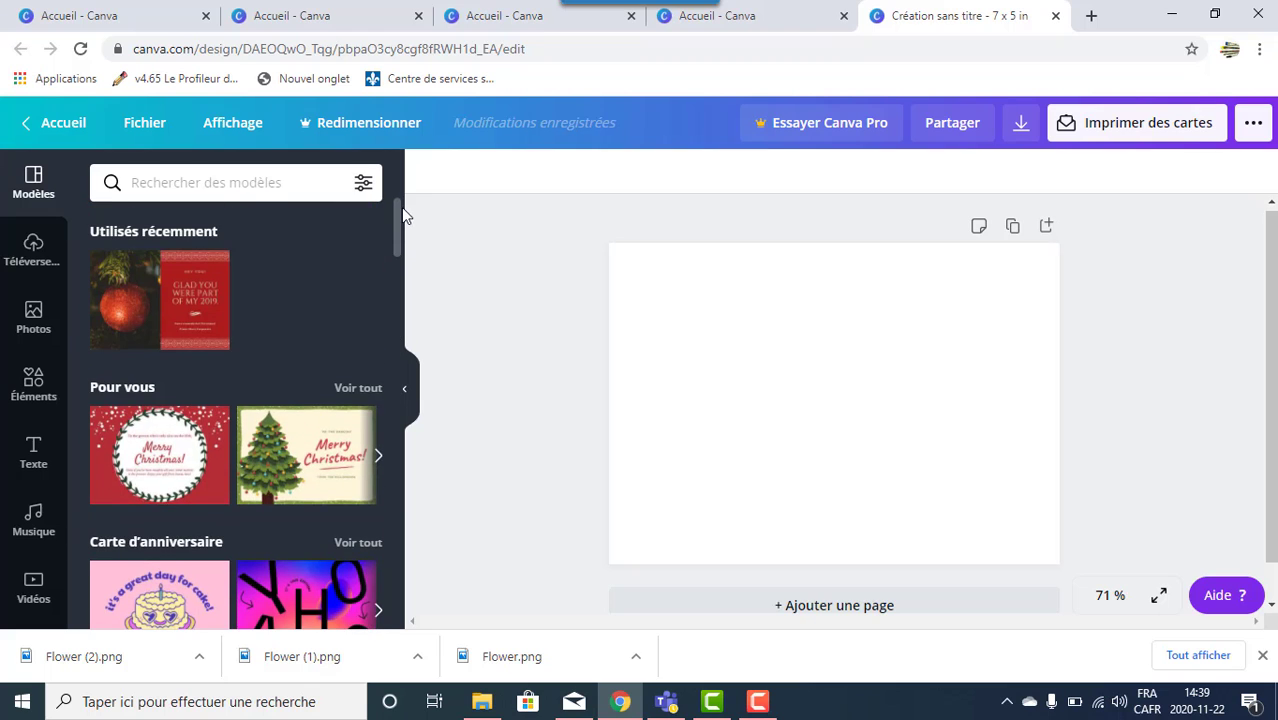
left_click(218, 288)
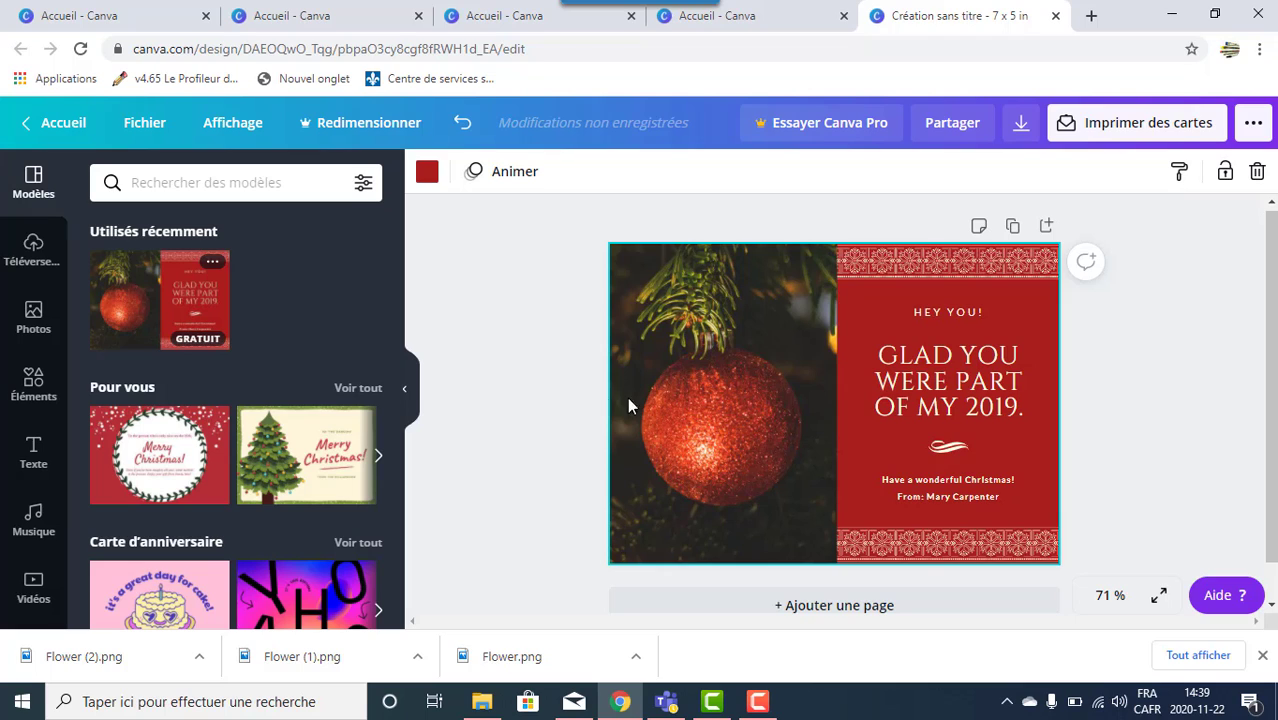
left_click(690, 398)
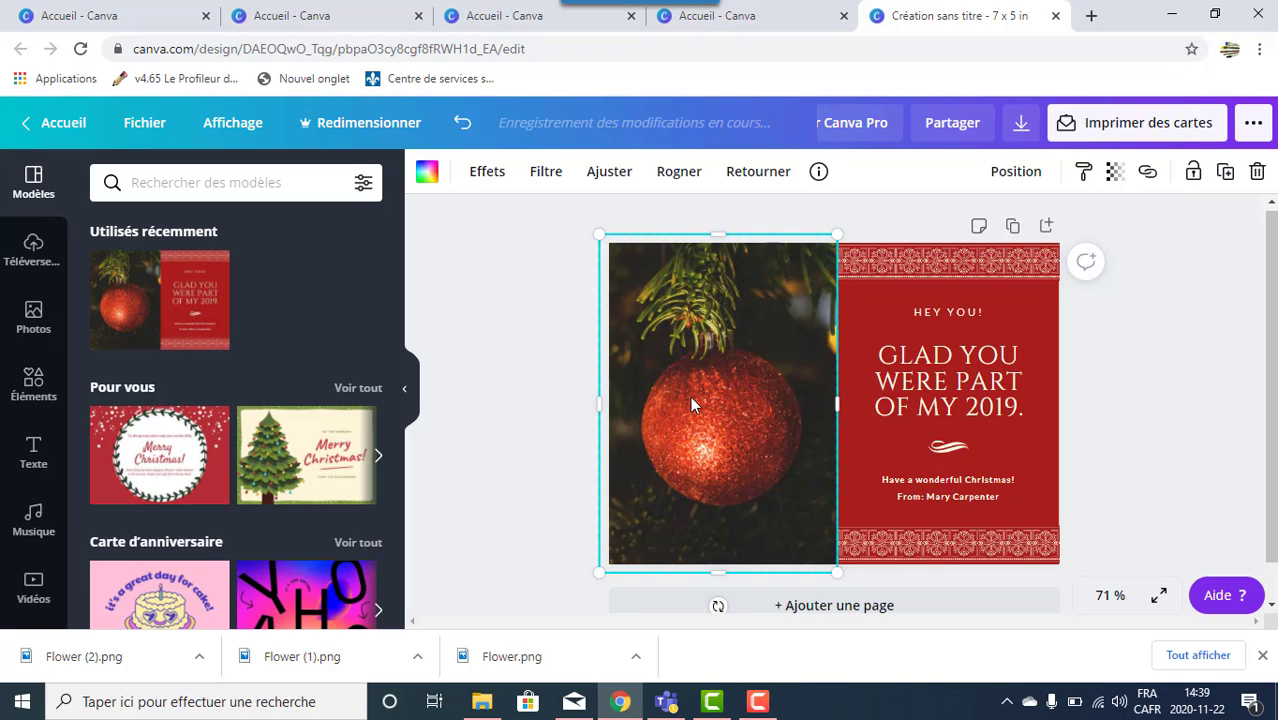
left_click(858, 315)
left_click(873, 264)
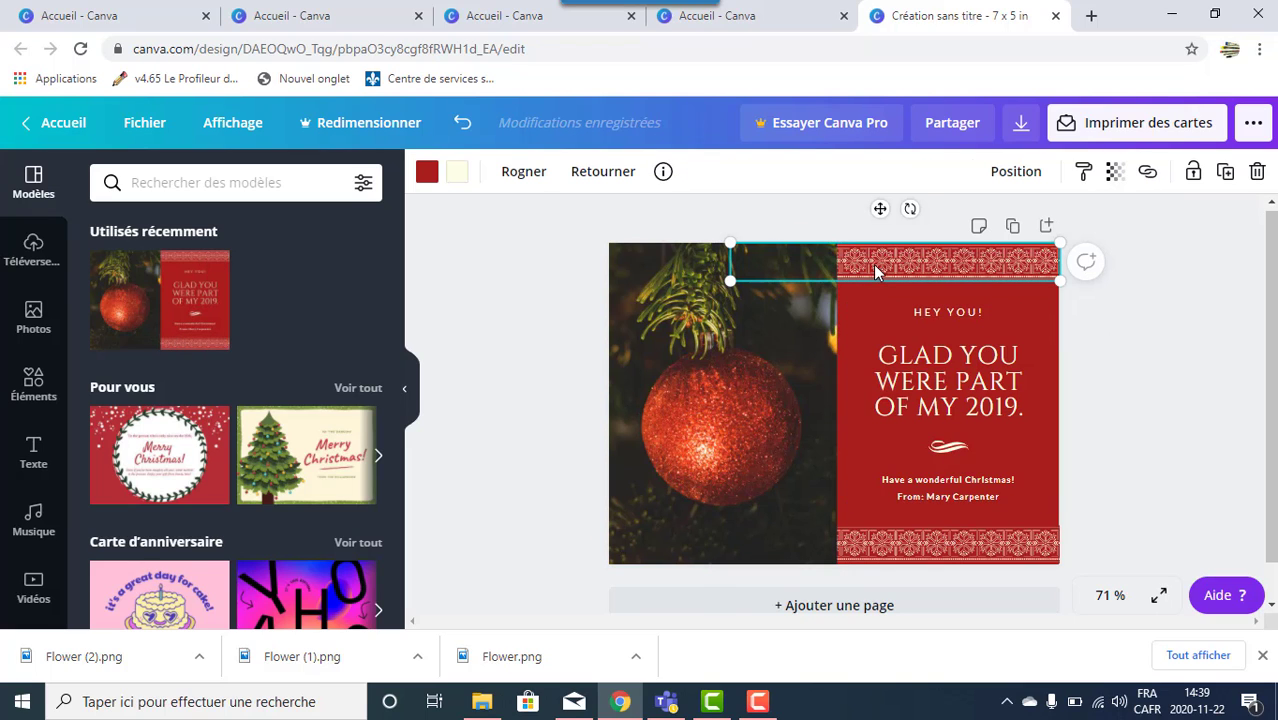
Step: Shrink the ornament photo slightly from its upper-left corner
left_click(781, 373)
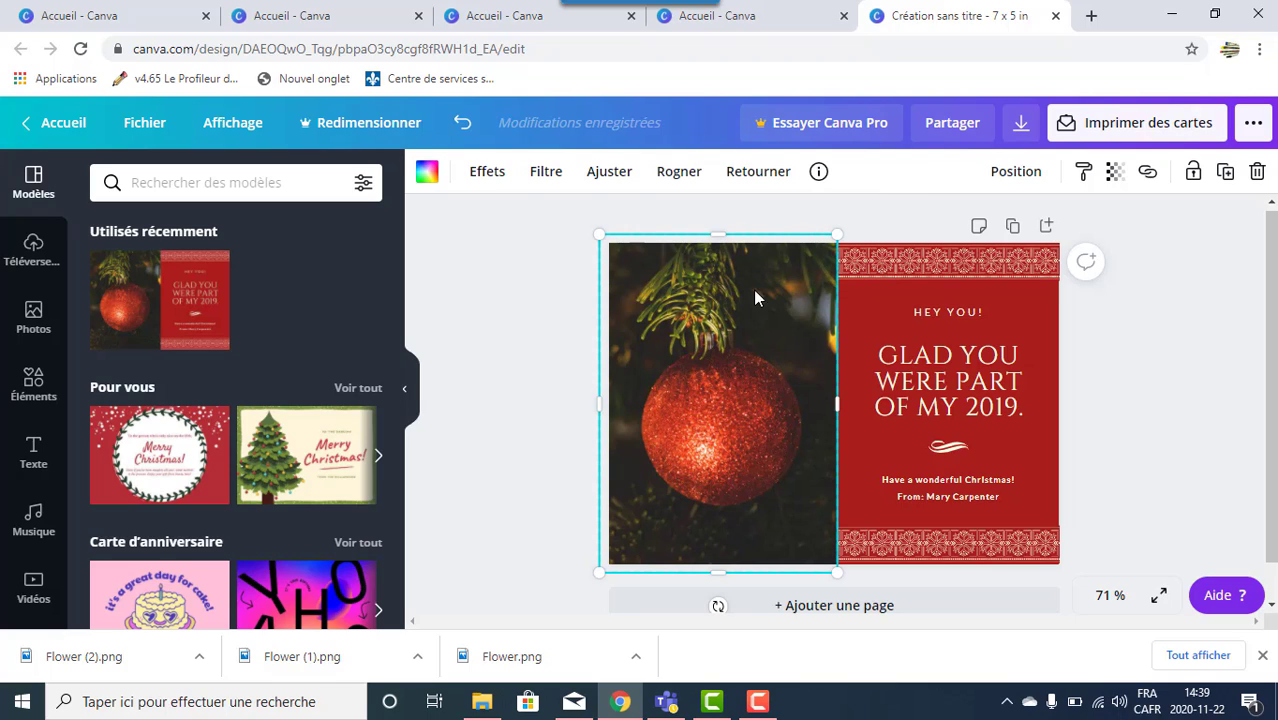
left_click(615, 174)
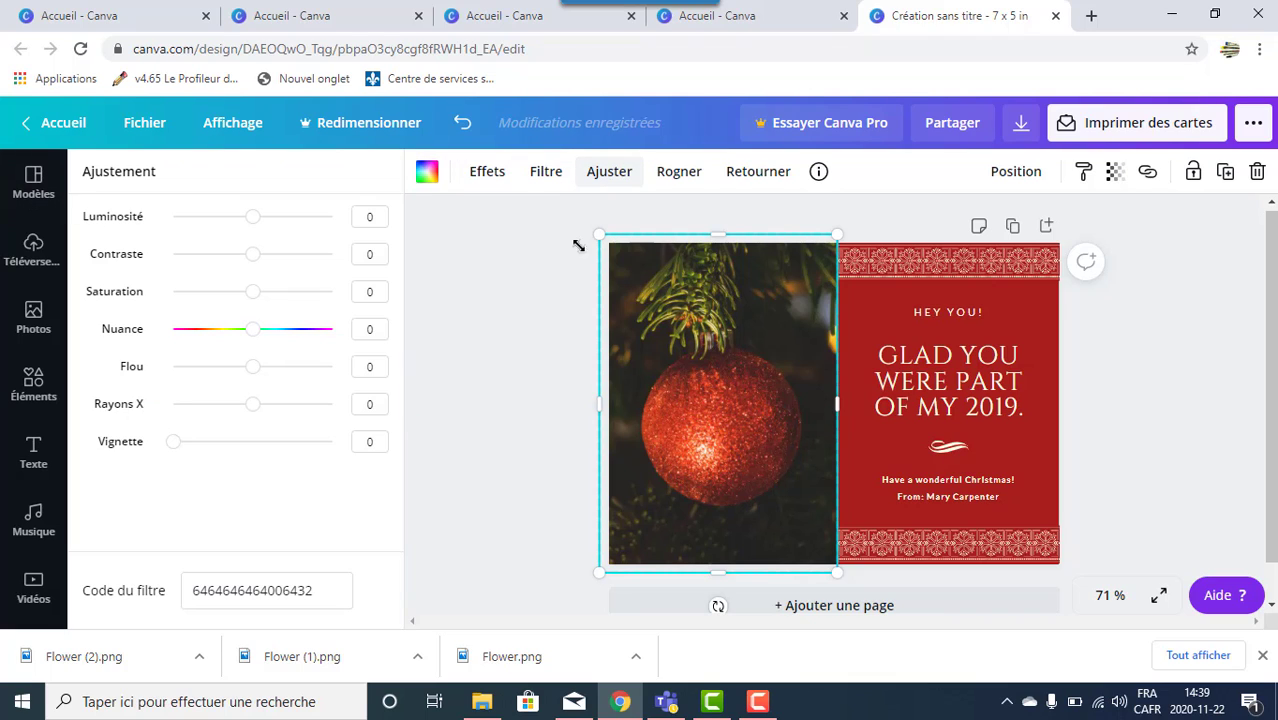
mouse_move(601, 236)
left_mouse_down()
mouse_move(619, 263)
mouse_move(610, 234)
left_mouse_up()
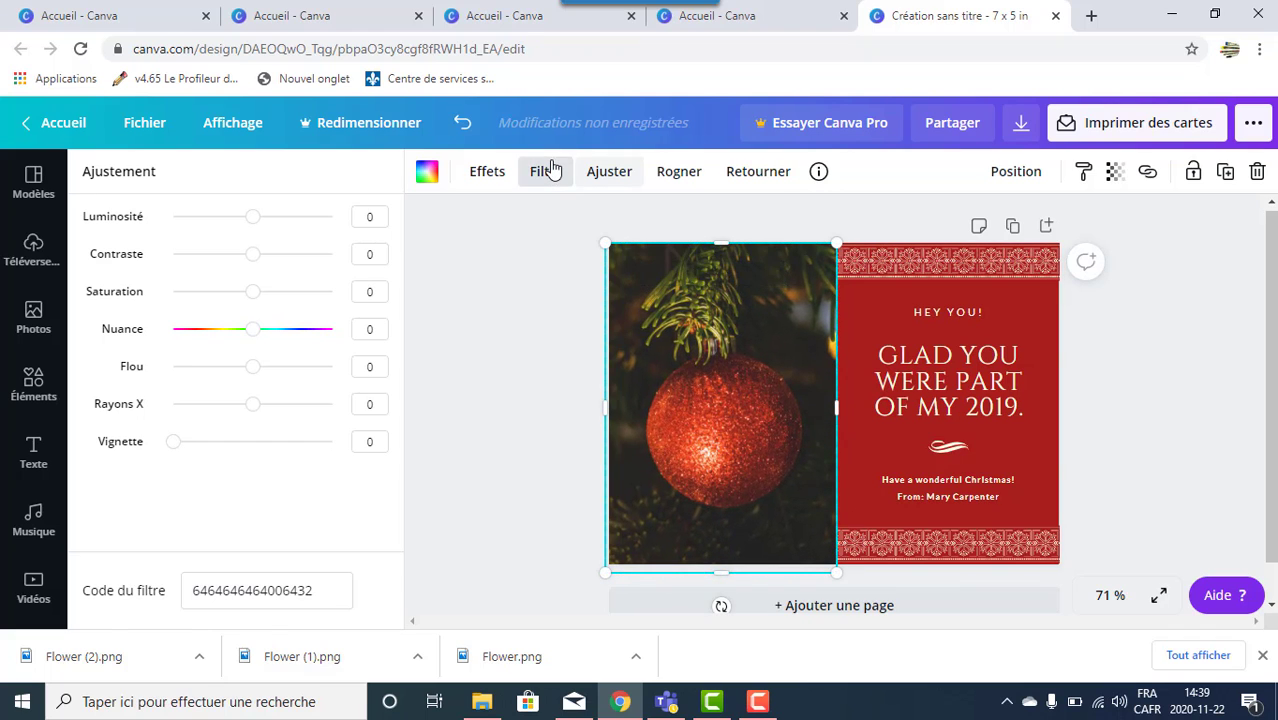
Step: Apply the Retro filter to the ornament photo, then undo and redo it
left_click(548, 168)
left_click(352, 440)
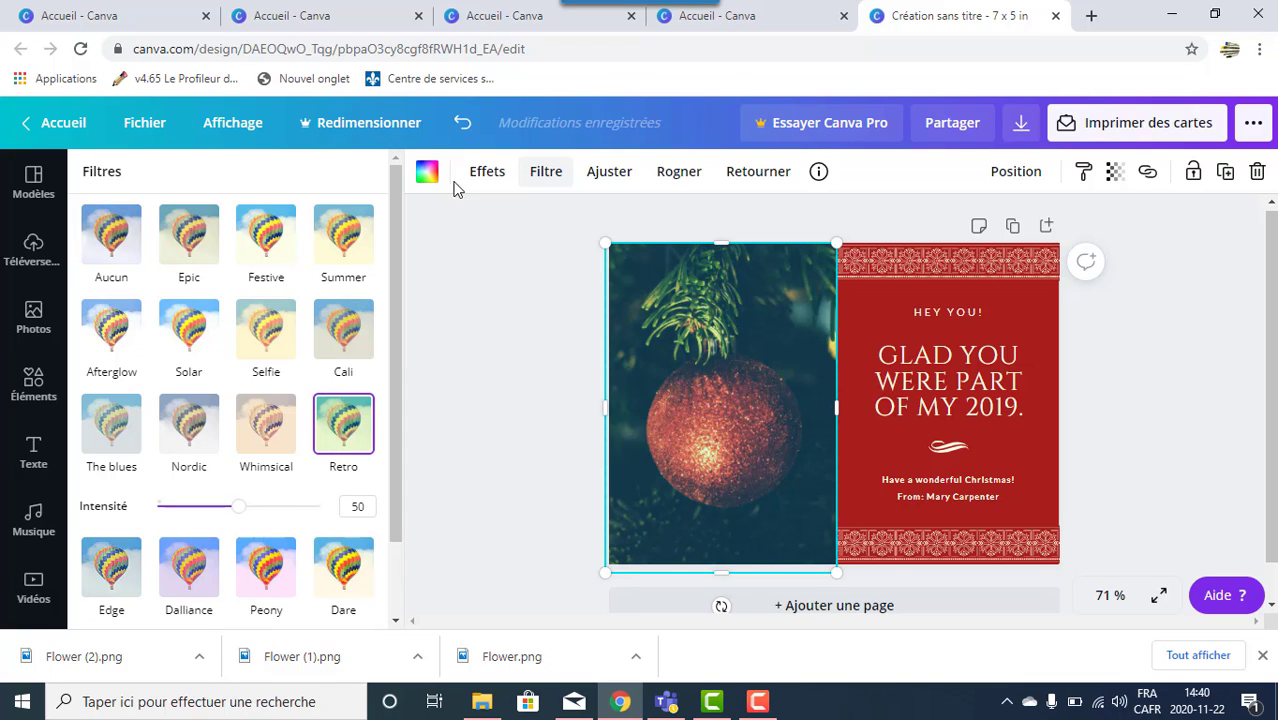
left_click(462, 128)
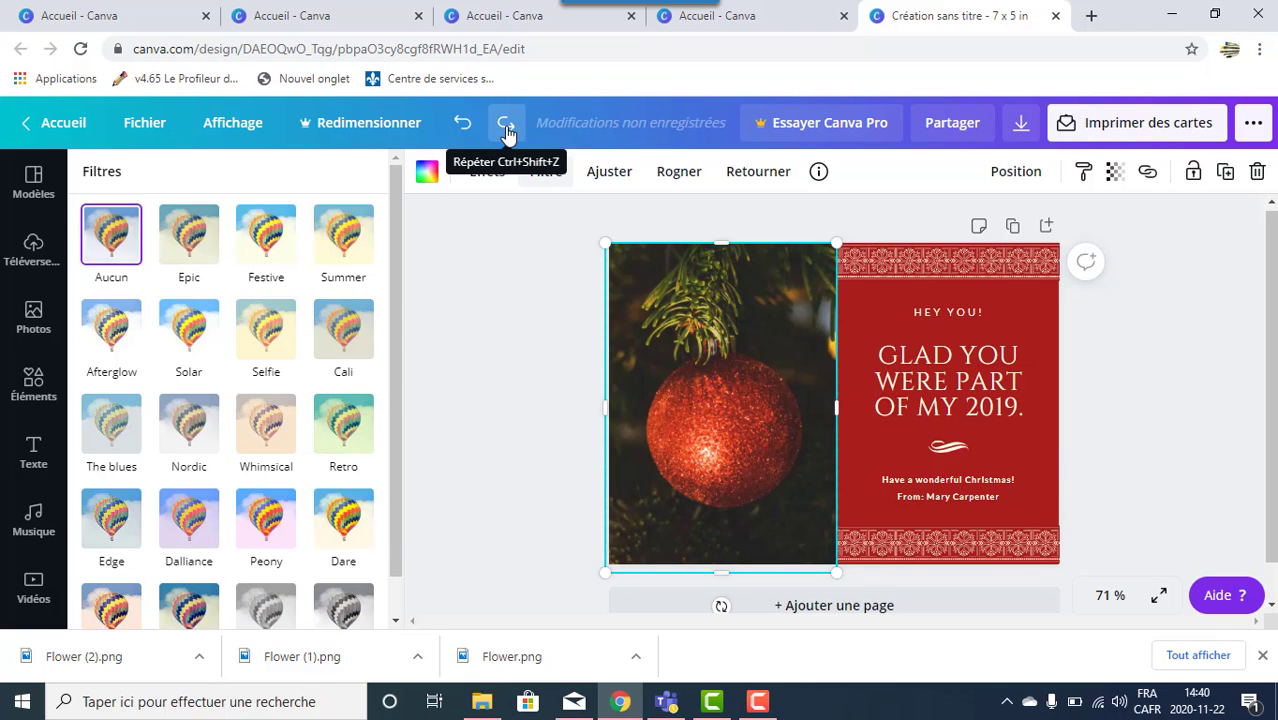
left_click(507, 128)
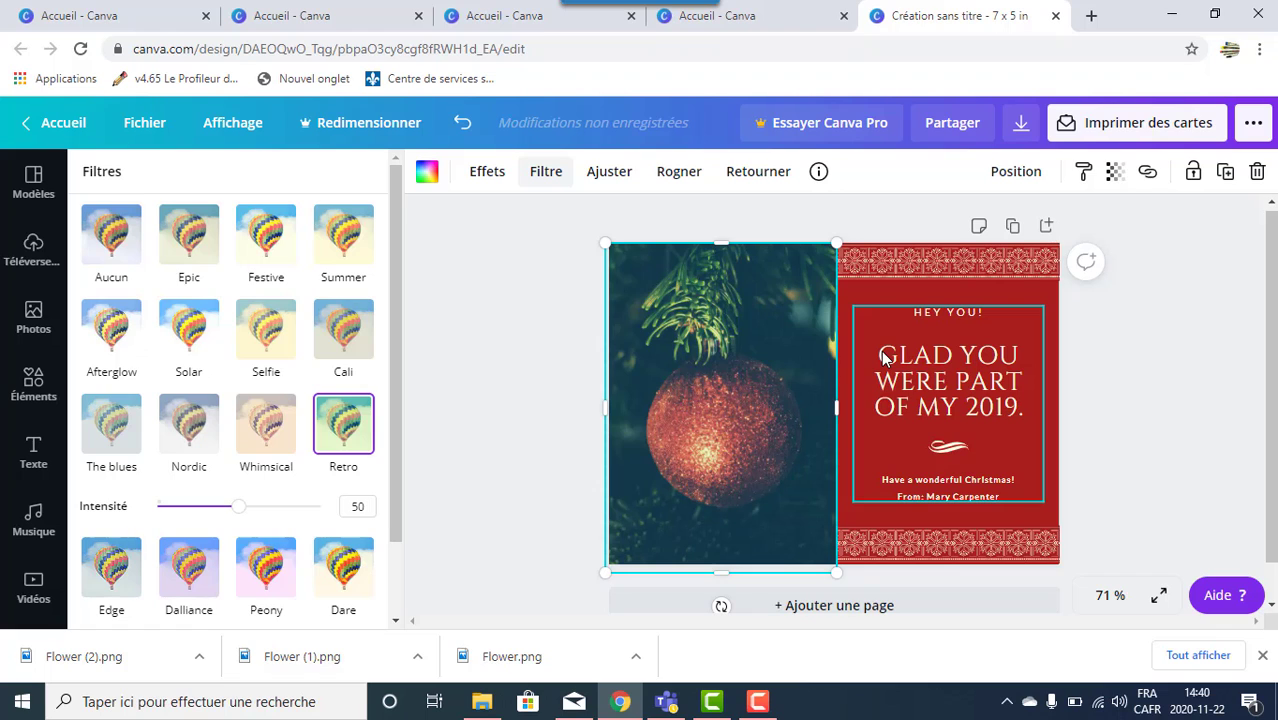
Step: Replace the card's large headline text with "JOYEUX NOËL"
left_click(956, 388)
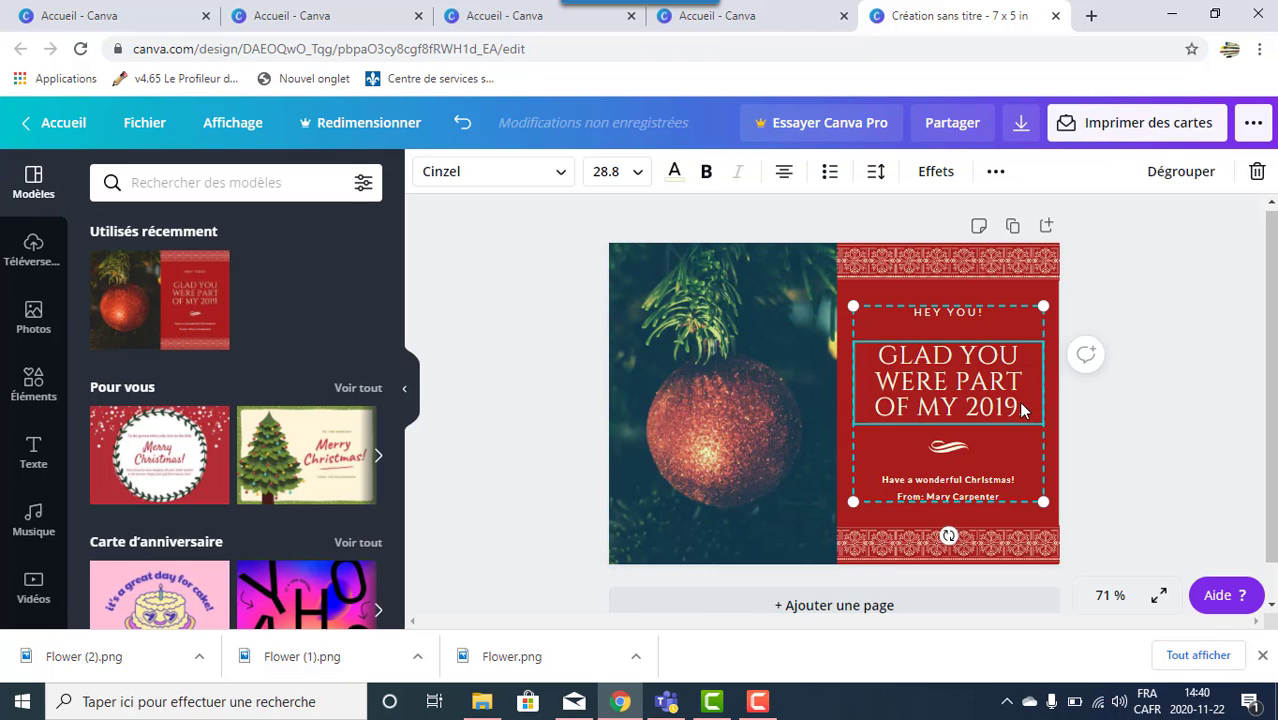
left_click_drag(1018, 406, 878, 348)
left_click(1007, 385)
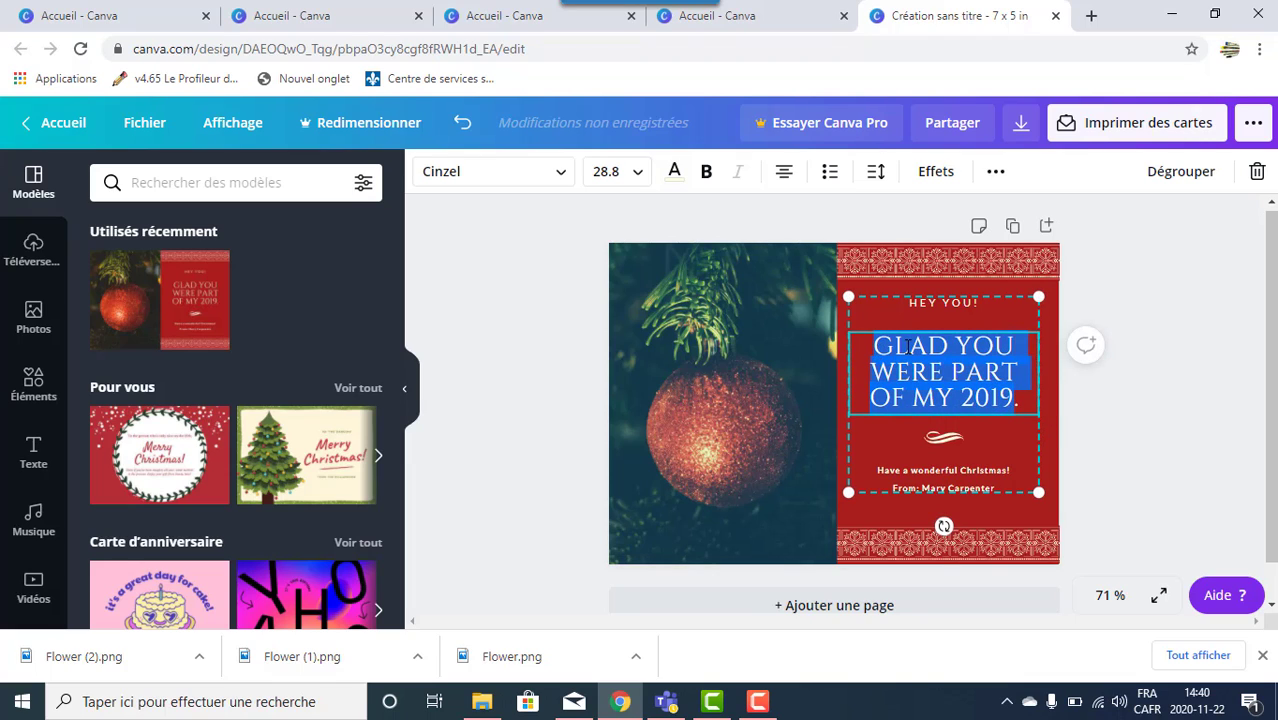
key("BackSpace")
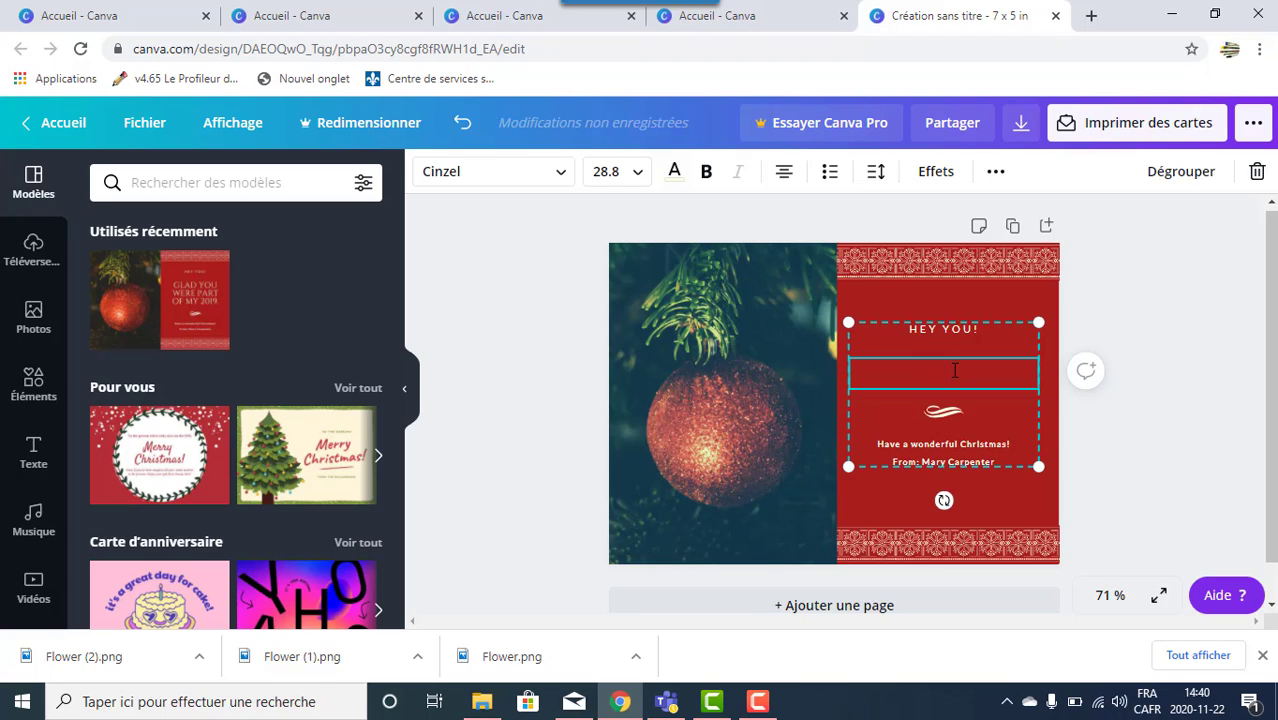
type("JOYEUX ")
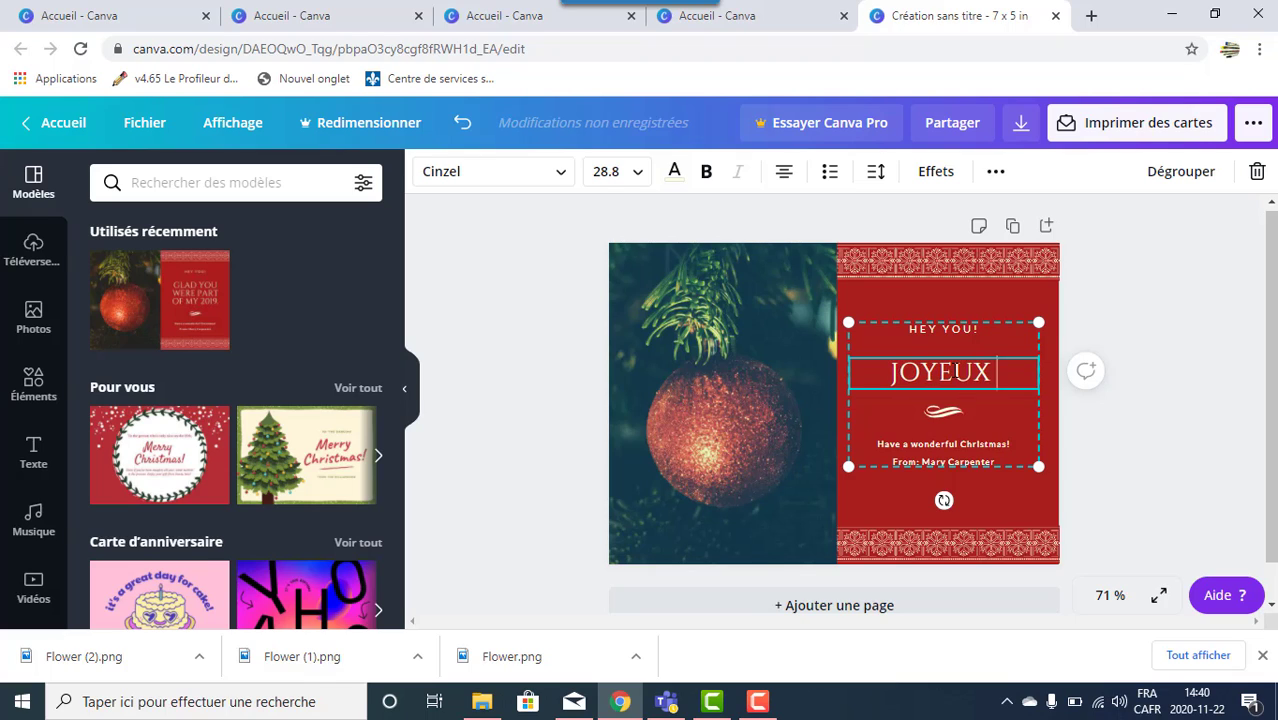
type("NOËL")
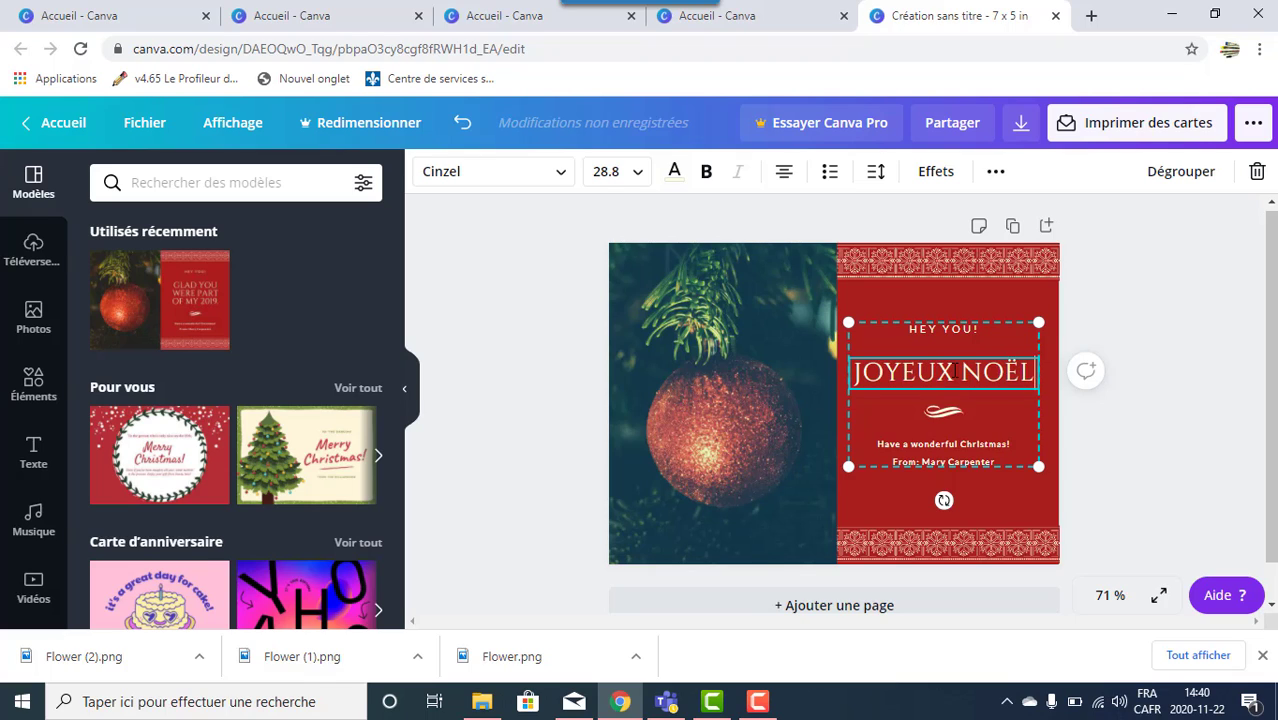
Step: Extend the headline below "JOYEUX NOËL" with "&" and "BONNE ANNÉE", each set off on its own line
key("Return")
key("Return")
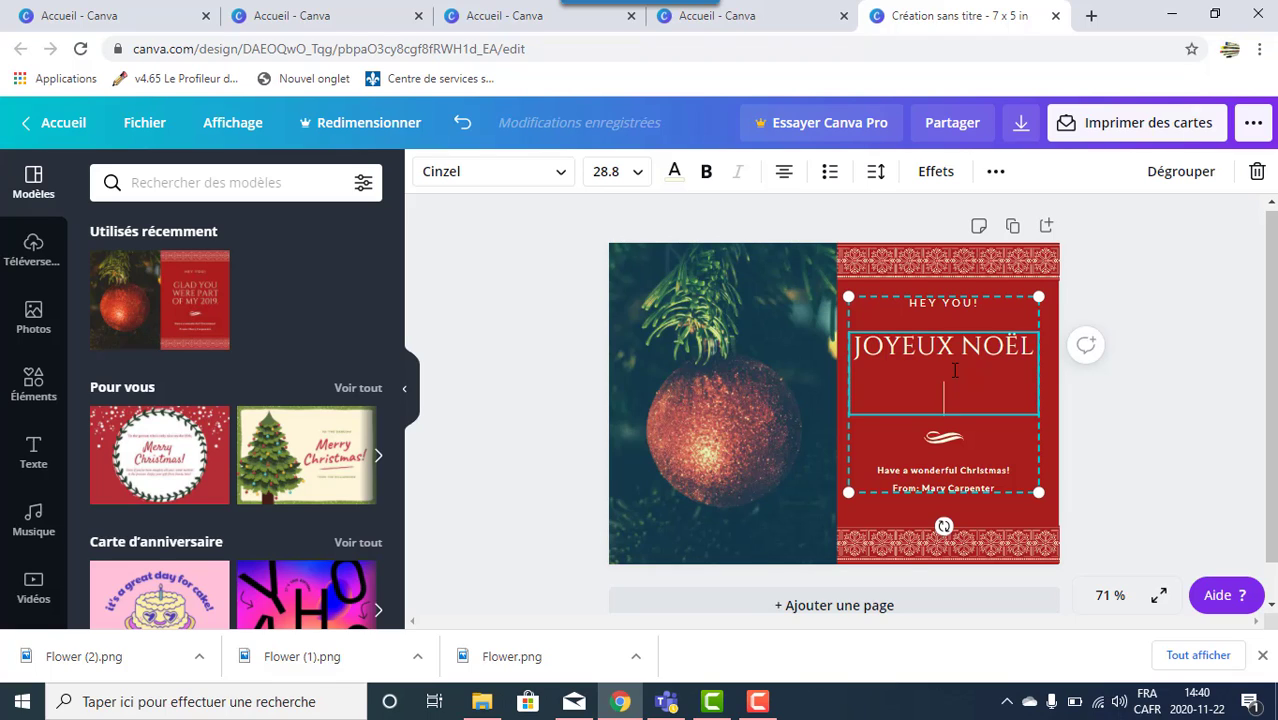
type("&")
key("Return")
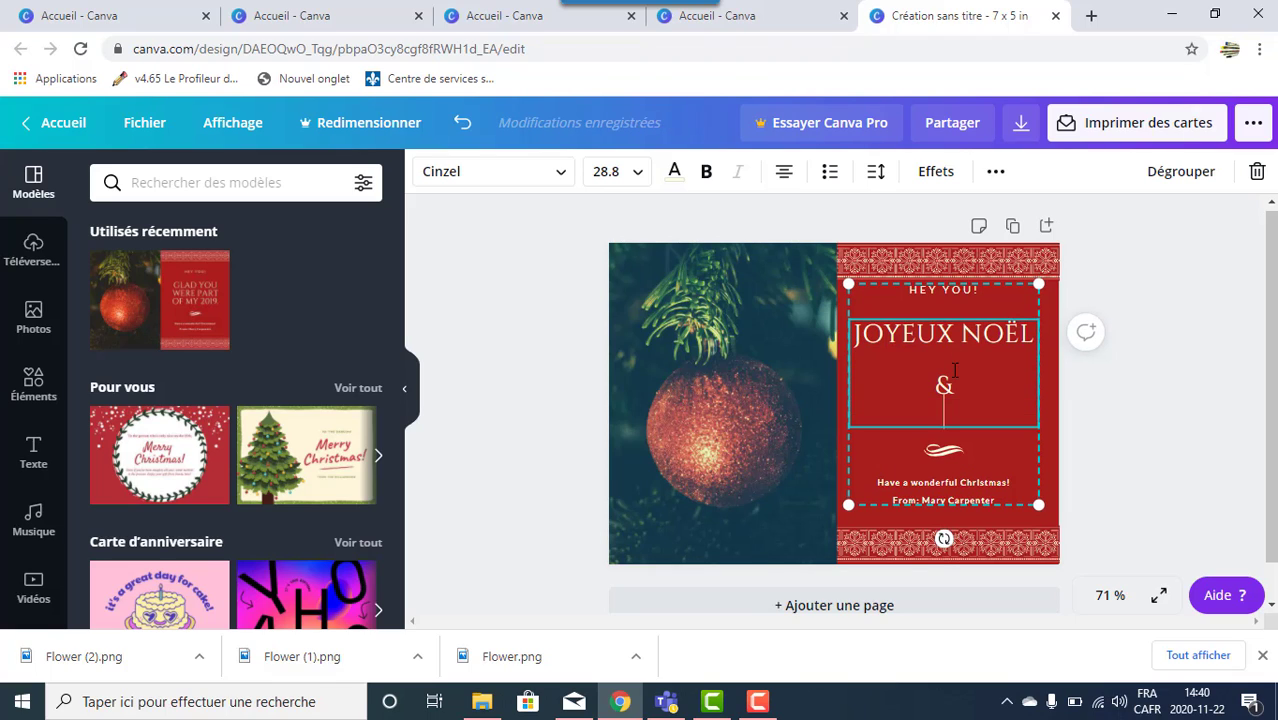
type("BONNE ")
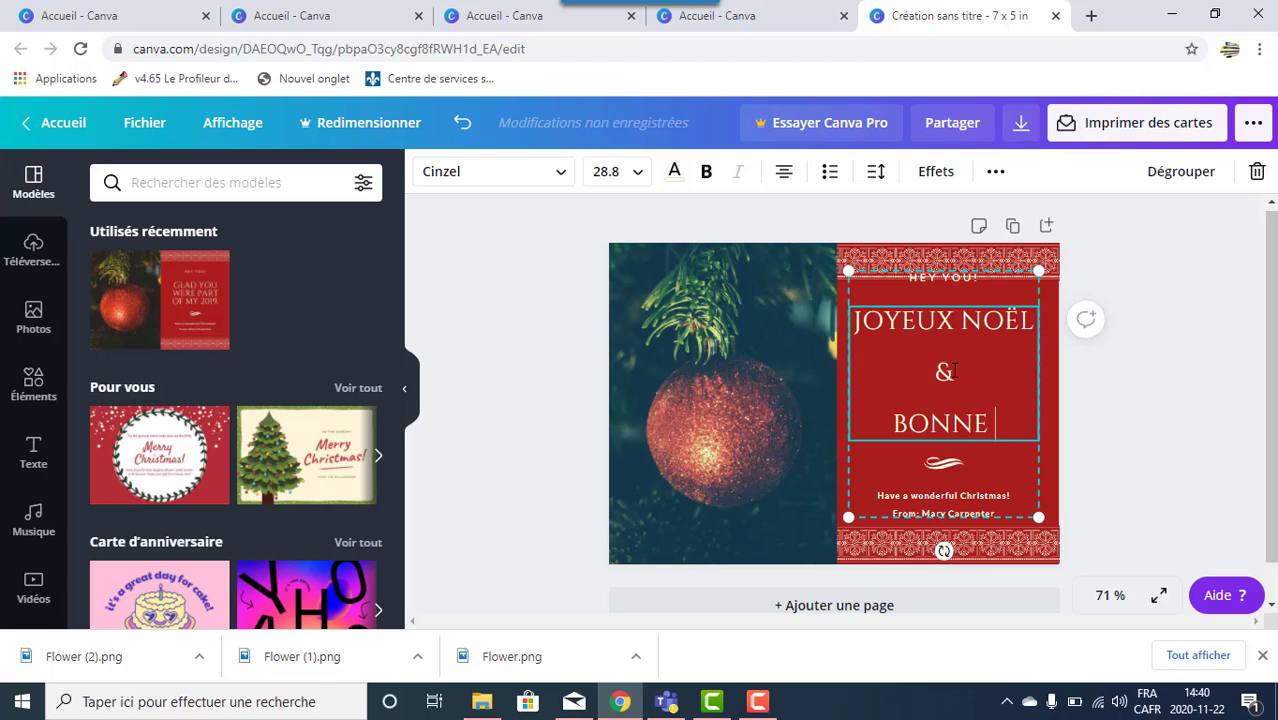
type("ANNÉE")
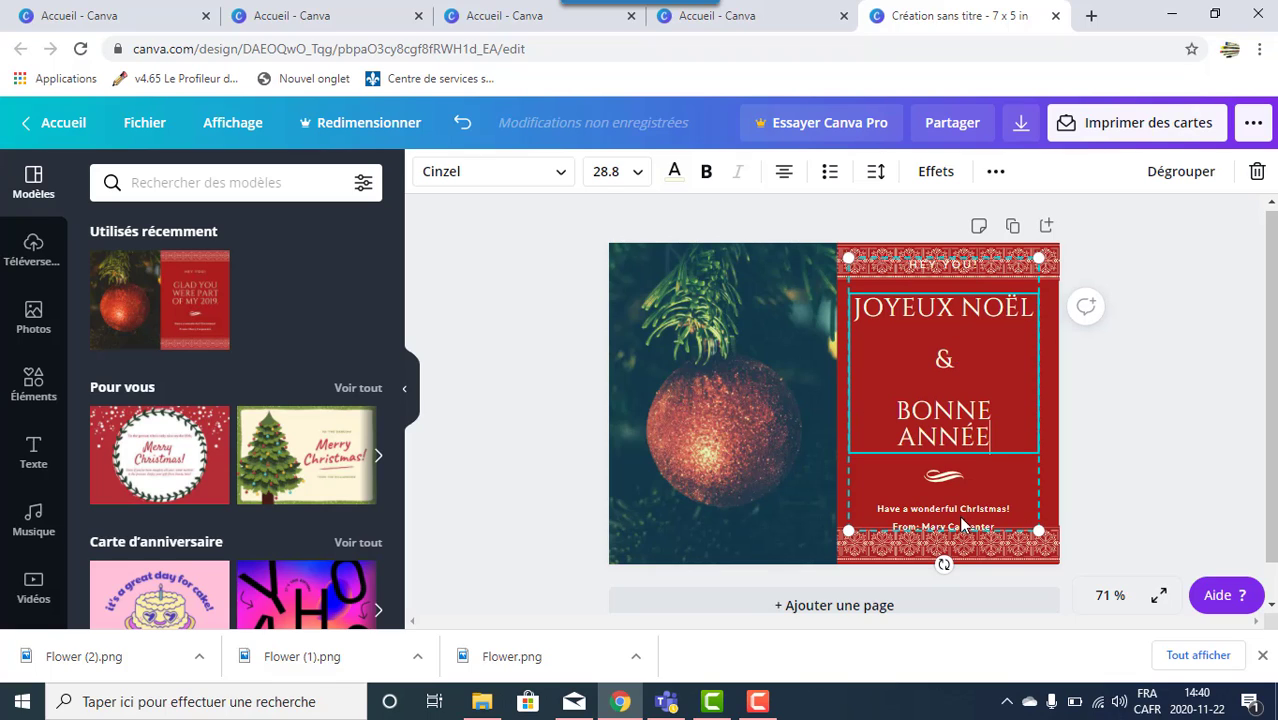
Step: Move the text group slightly lower on the red panel and delete its "HEY YOU!" line
left_click(966, 280)
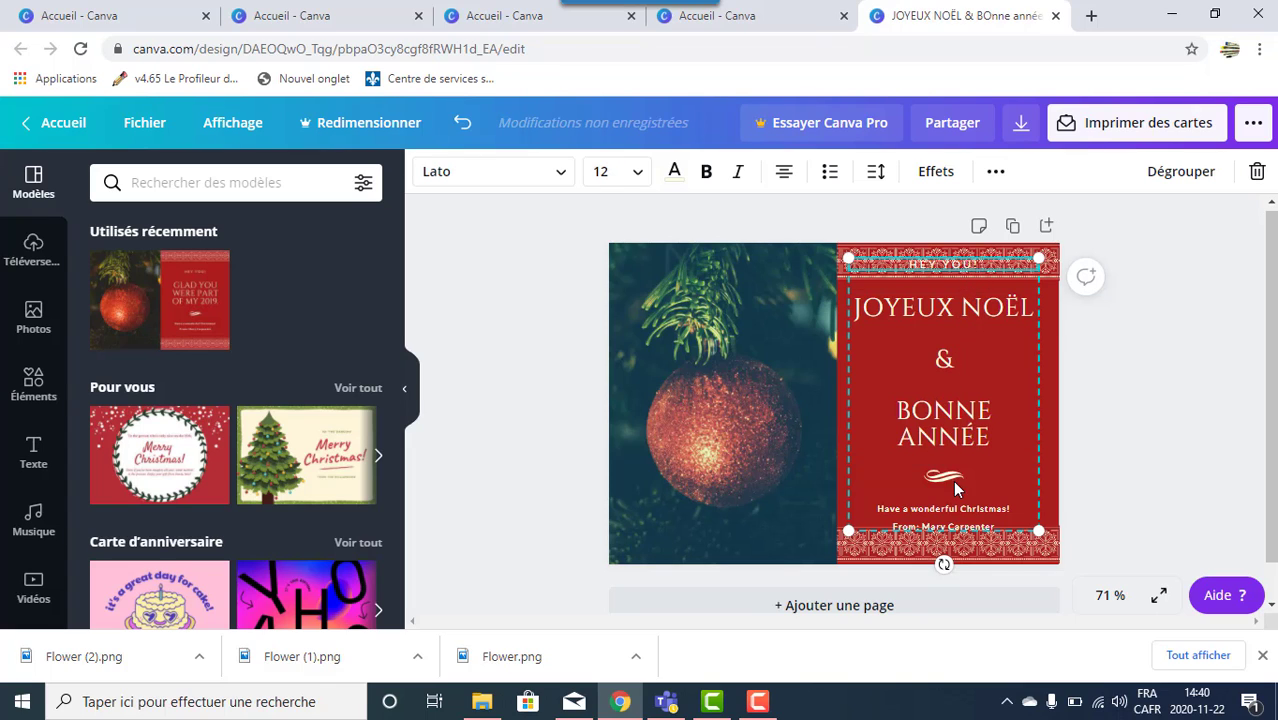
left_click_drag(952, 438, 952, 455)
left_click(979, 285)
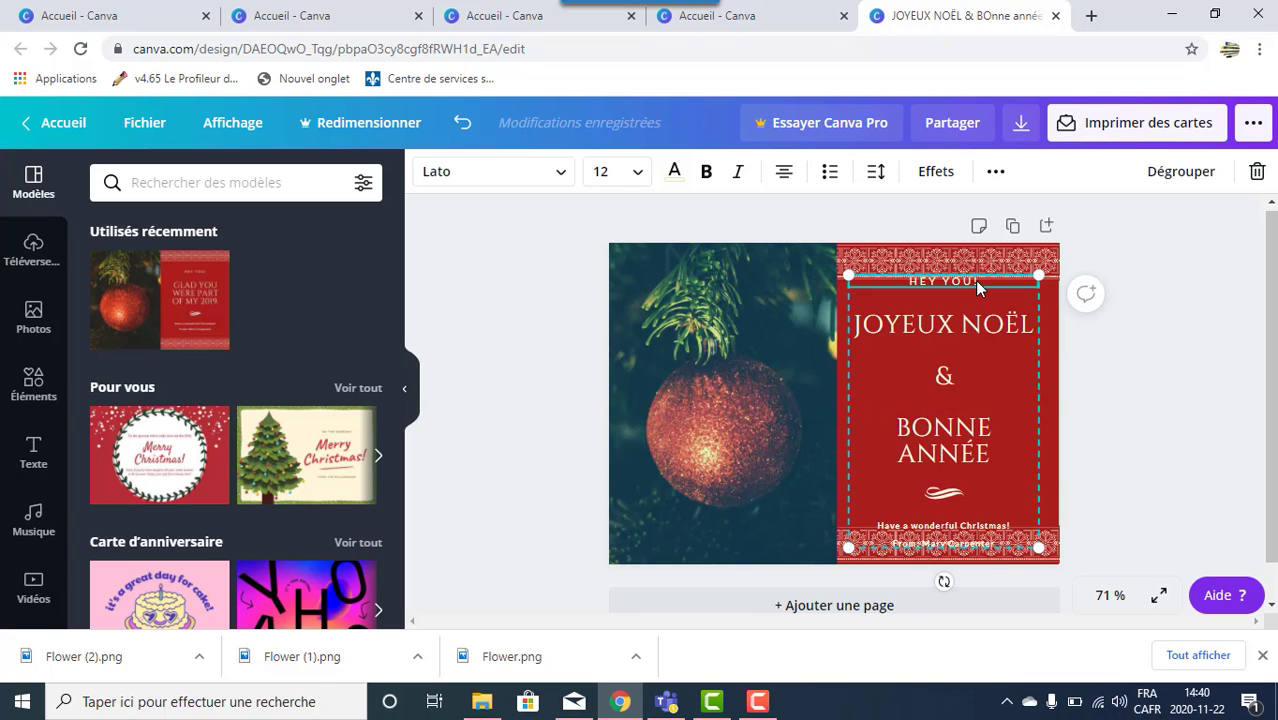
key("Delete")
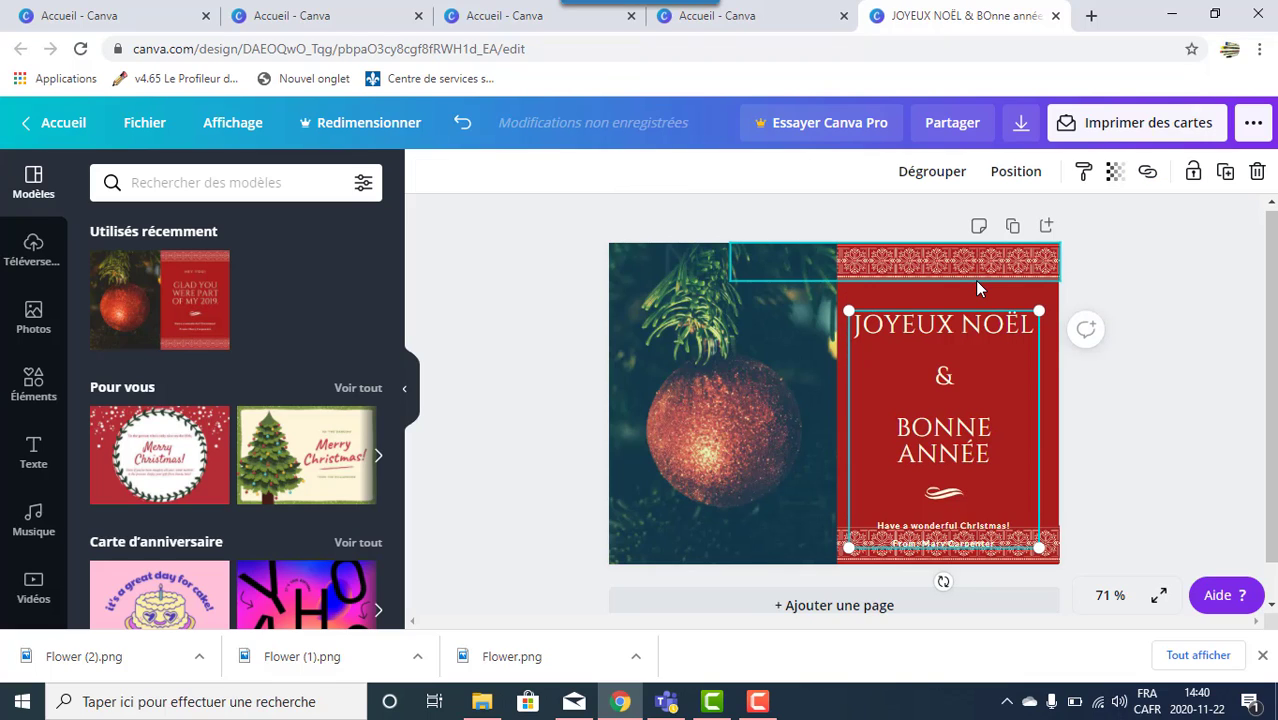
Step: Delete the decorative flourish and the small English greeting with its sender line from the text group
left_click(955, 500)
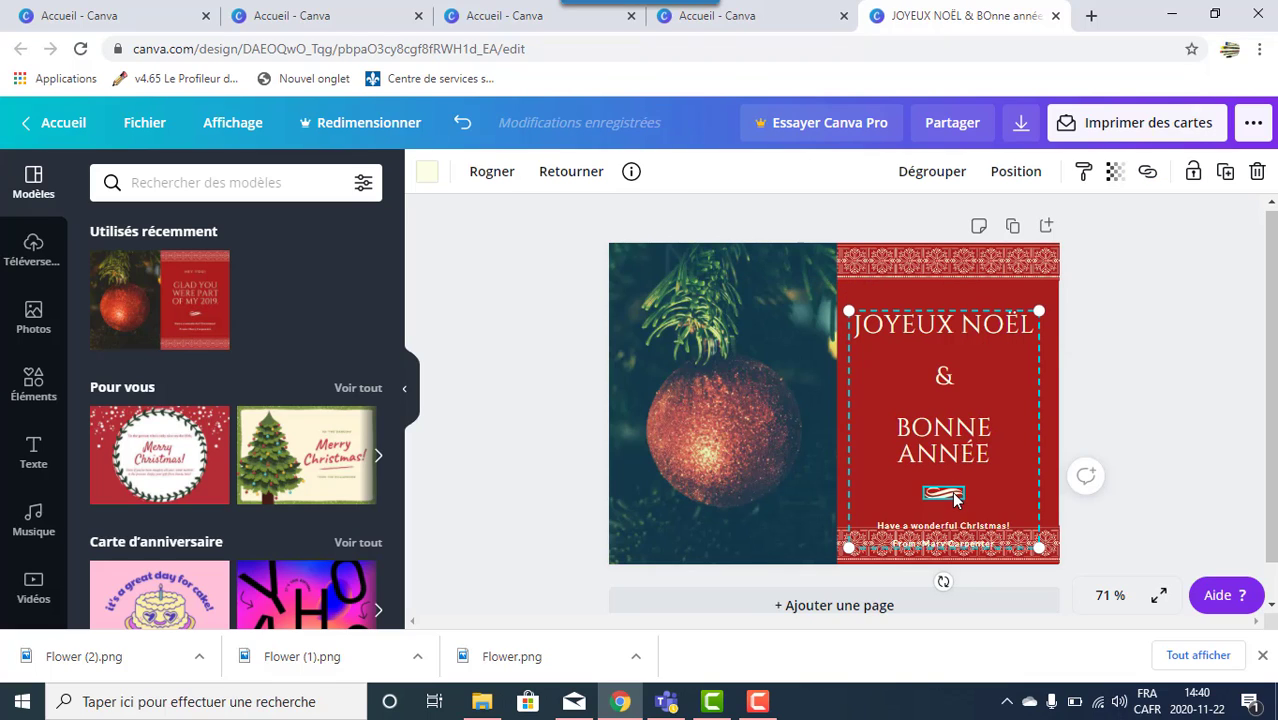
key("Delete")
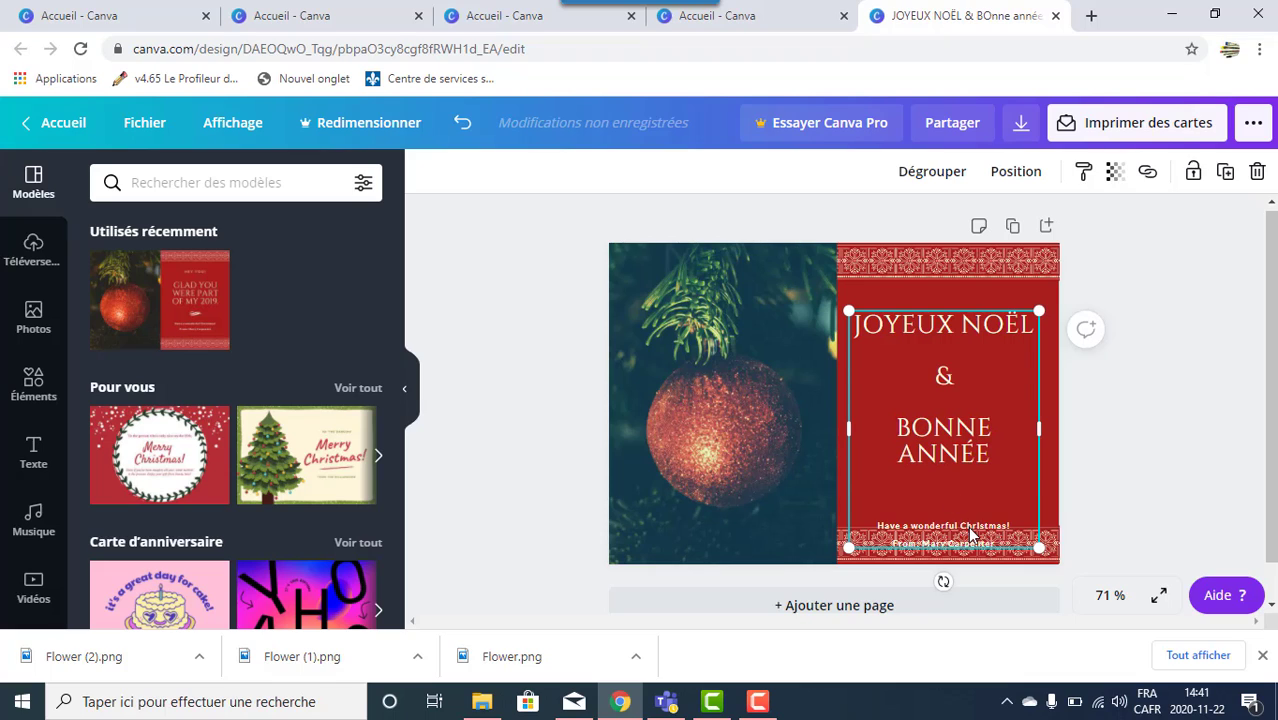
left_click(970, 535)
key("Delete")
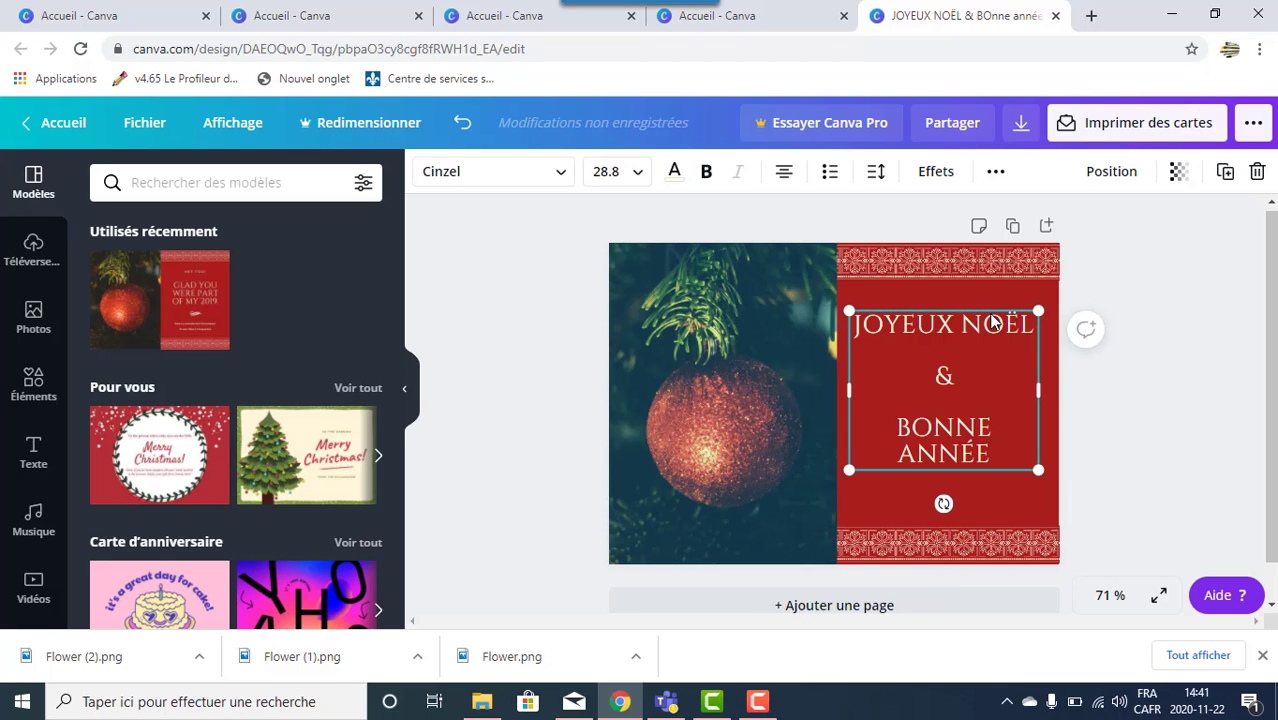
Step: Change the font of the entire "JOYEUX NOËL & BONNE ANNÉE" text to Alice
left_click_drag(992, 455, 926, 410)
key("ctrl+a")
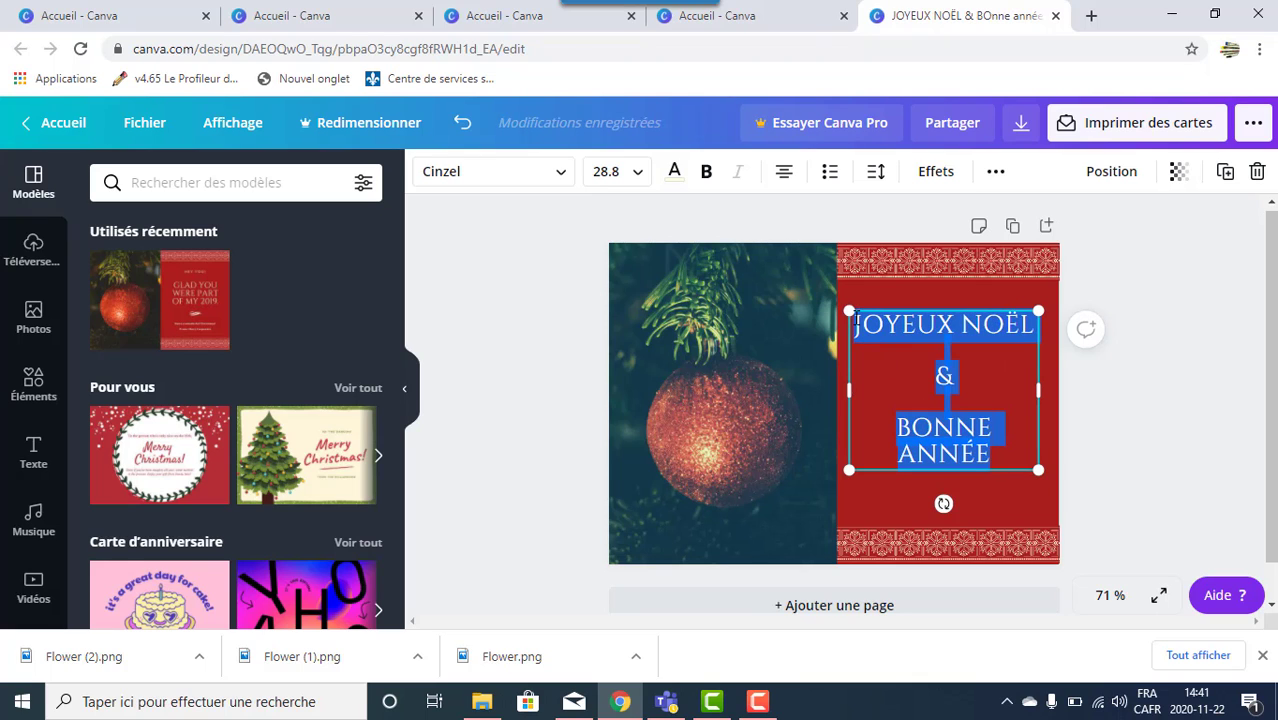
left_click(562, 173)
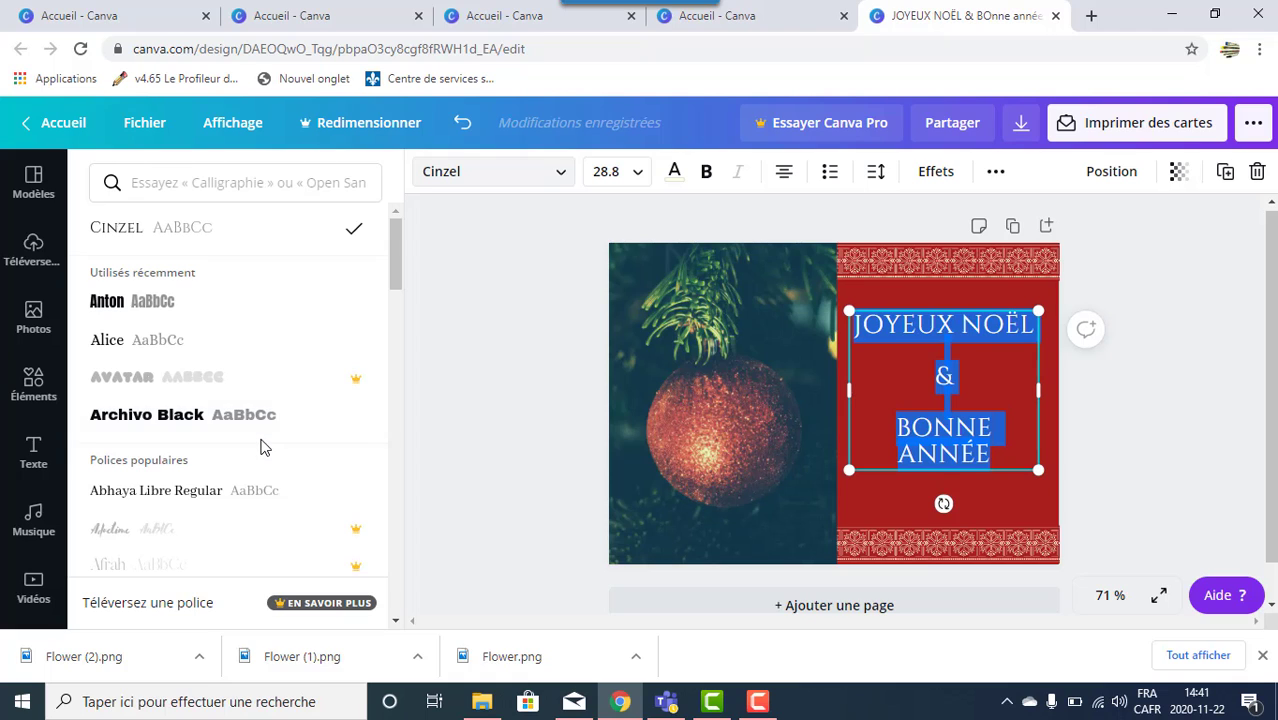
scroll(260, 447, "down", 1)
scroll(260, 447, "down", 3)
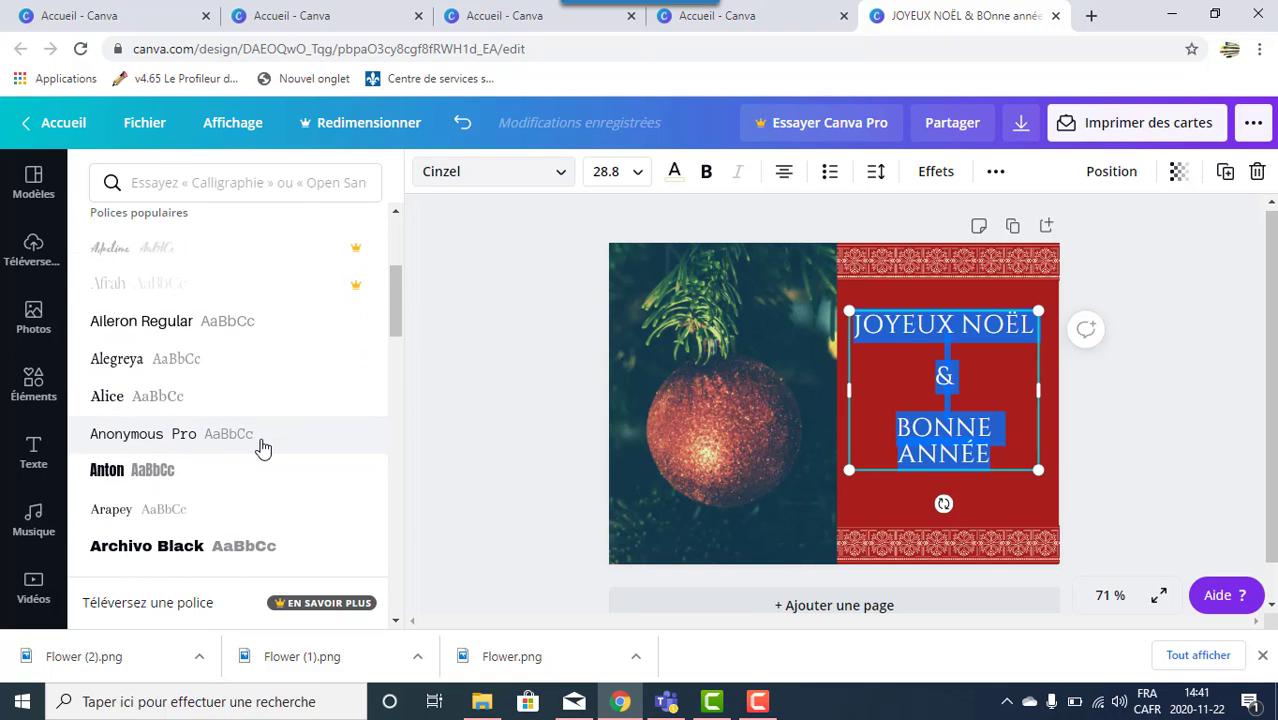
left_click(204, 400)
left_click(906, 499)
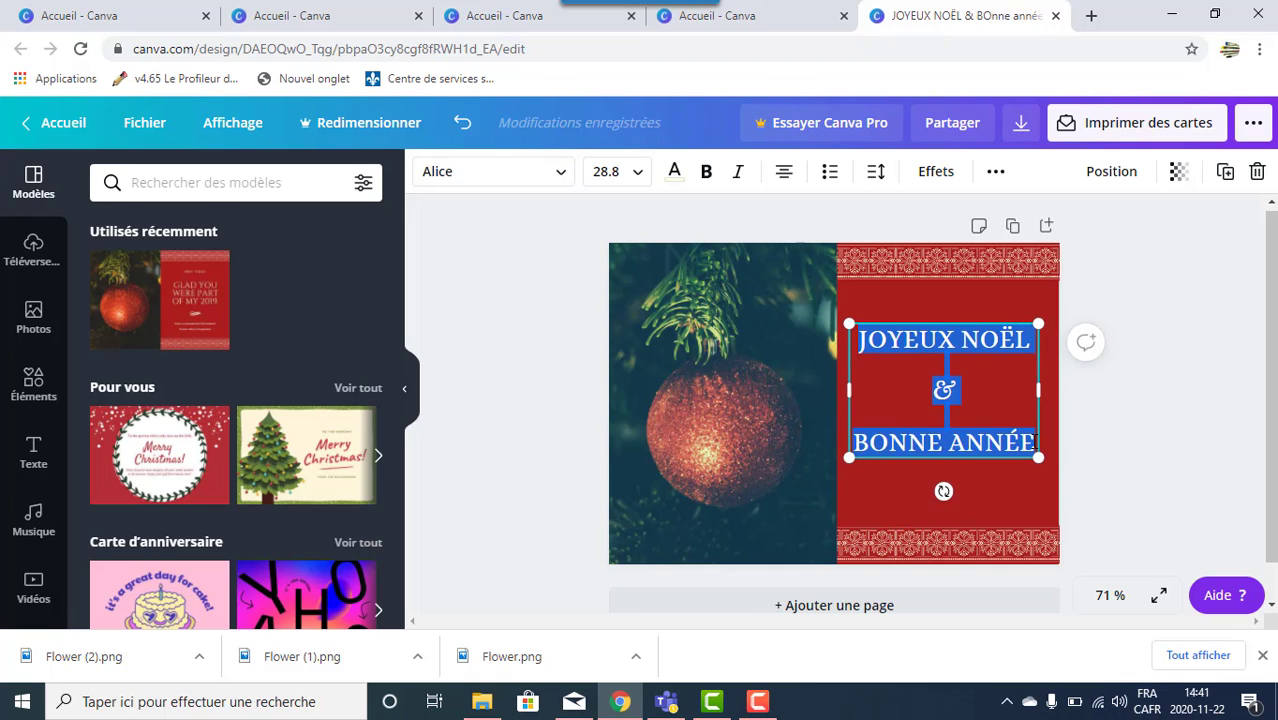
left_click(888, 386)
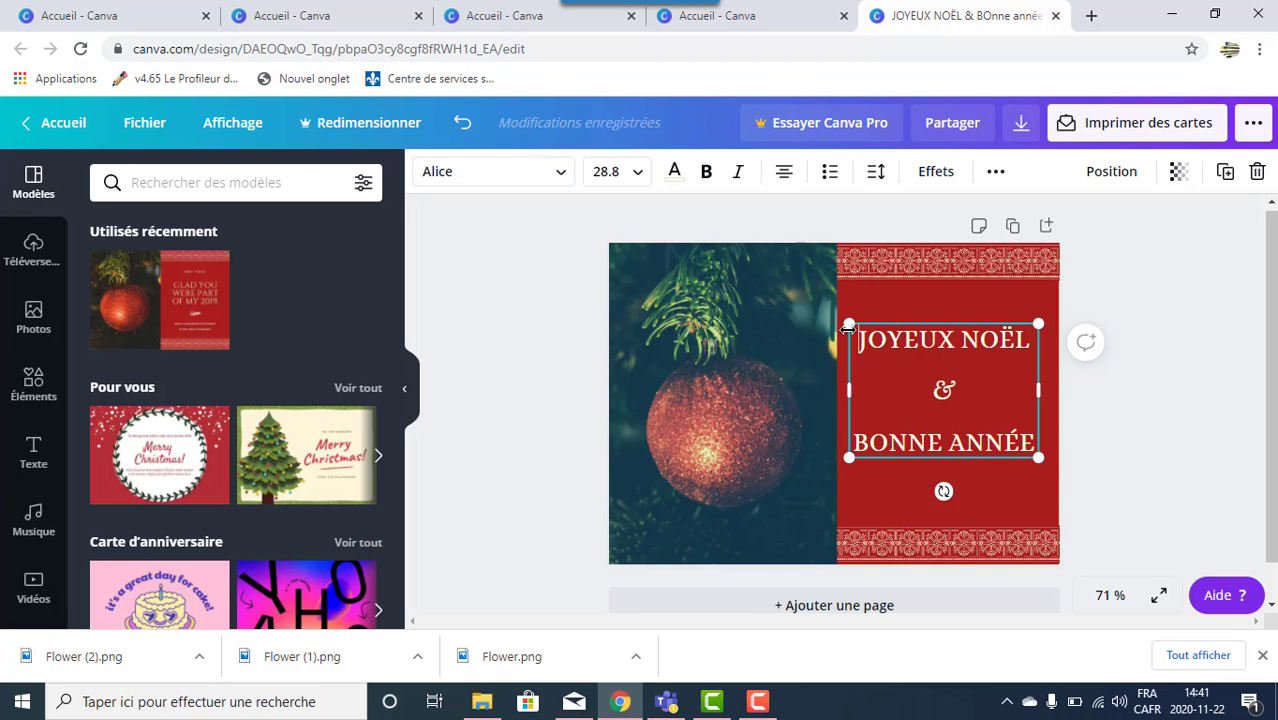
left_click(674, 171)
left_click(496, 270)
left_click(972, 485)
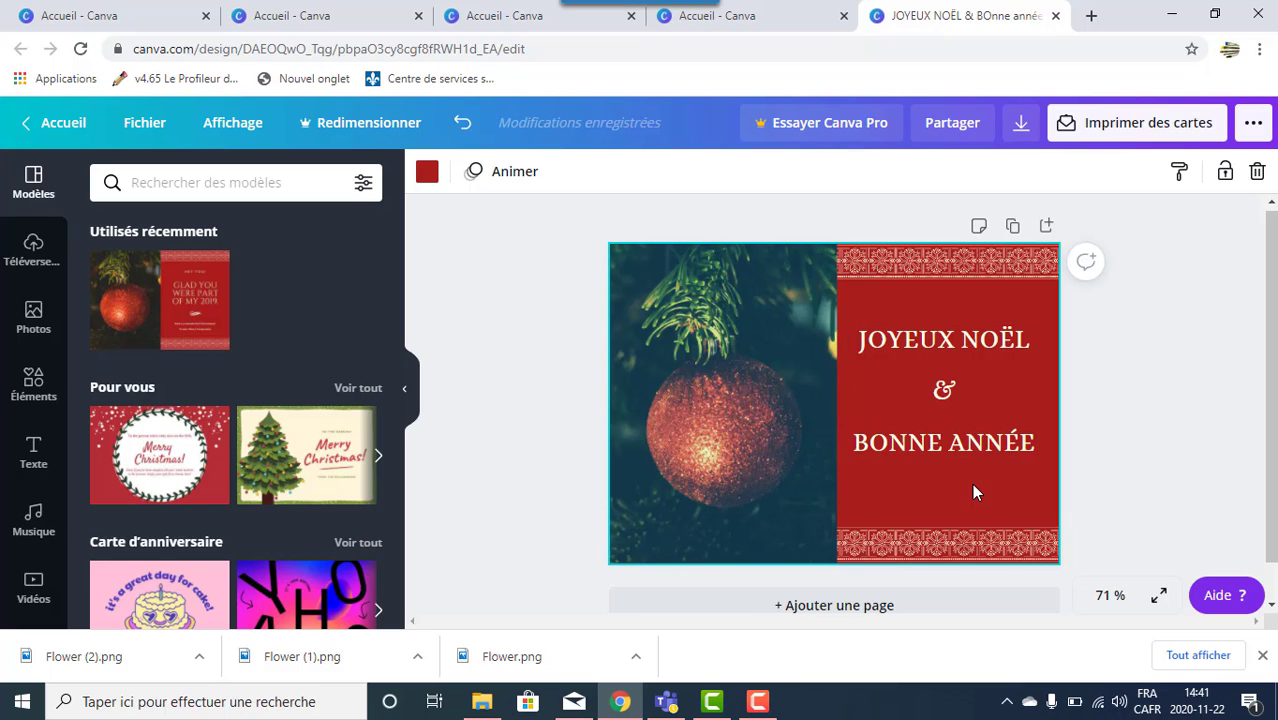
Step: Search the graphic elements for "sapin" and add the free line-drawn Christmas tree on a fenced base to the card
left_click(18, 388)
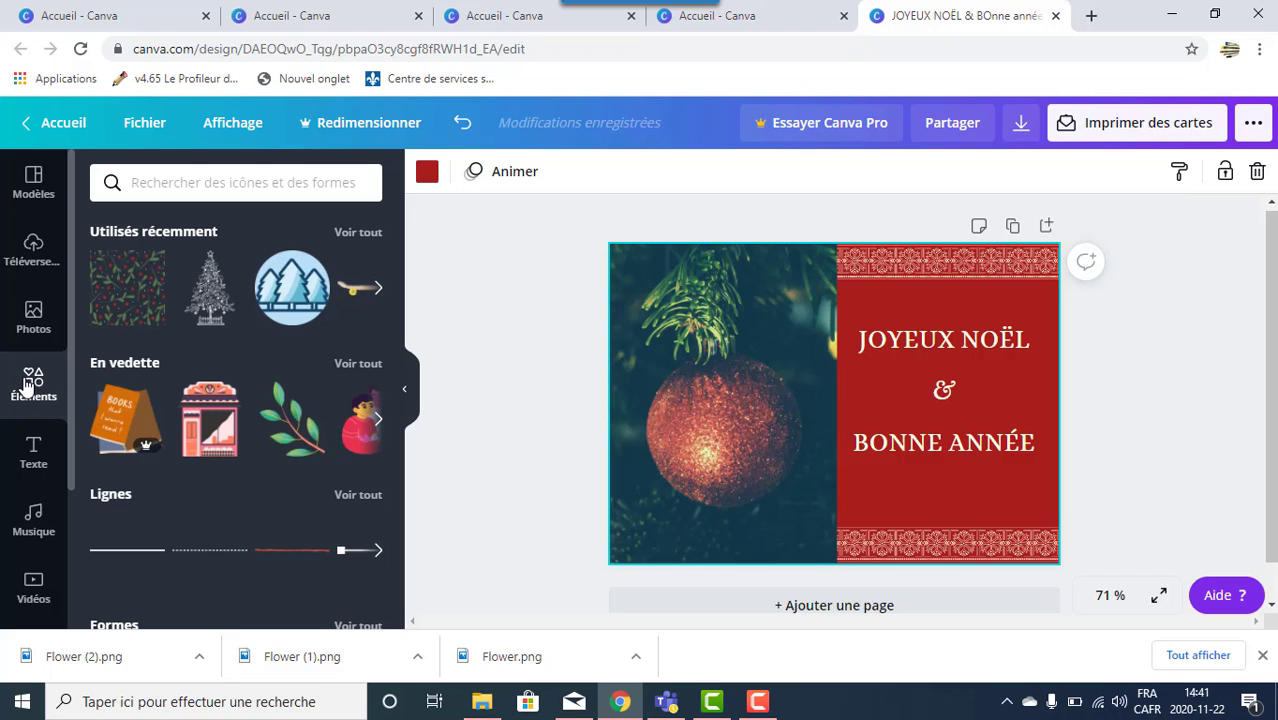
mouse_move(399, 285)
left_mouse_down()
mouse_move(398, 413)
mouse_move(395, 267)
left_mouse_up()
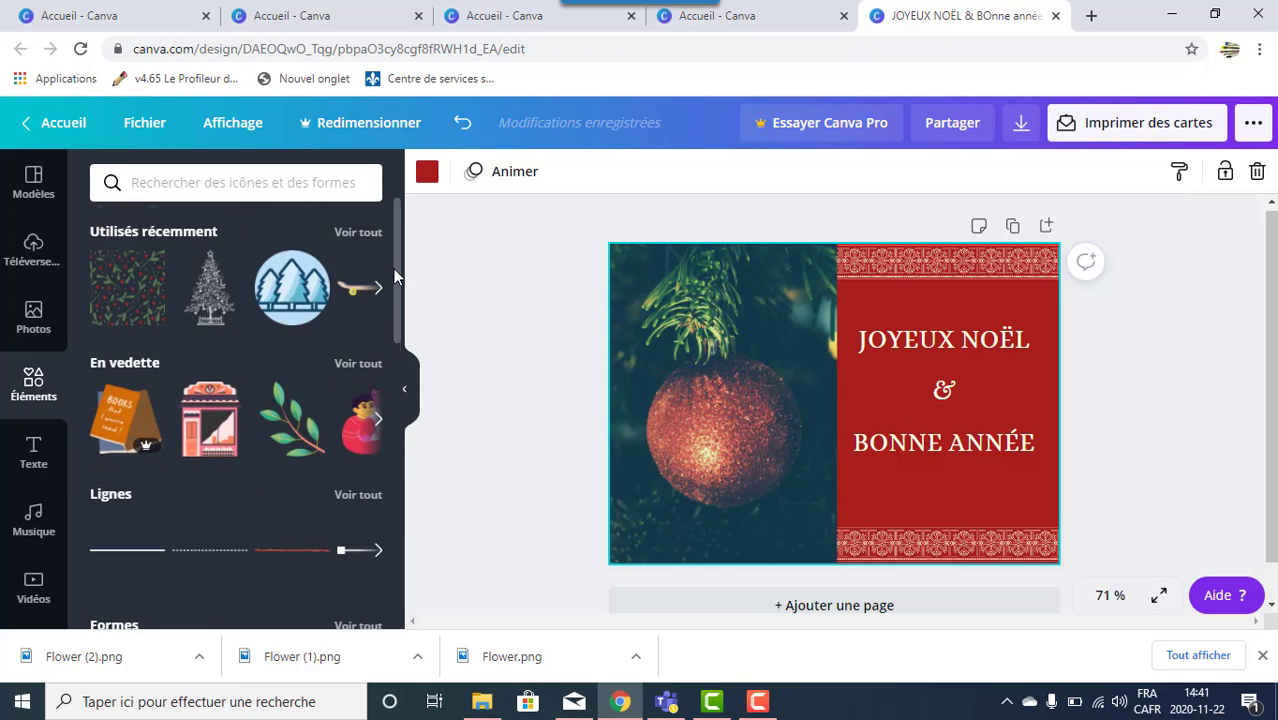
left_click(244, 189)
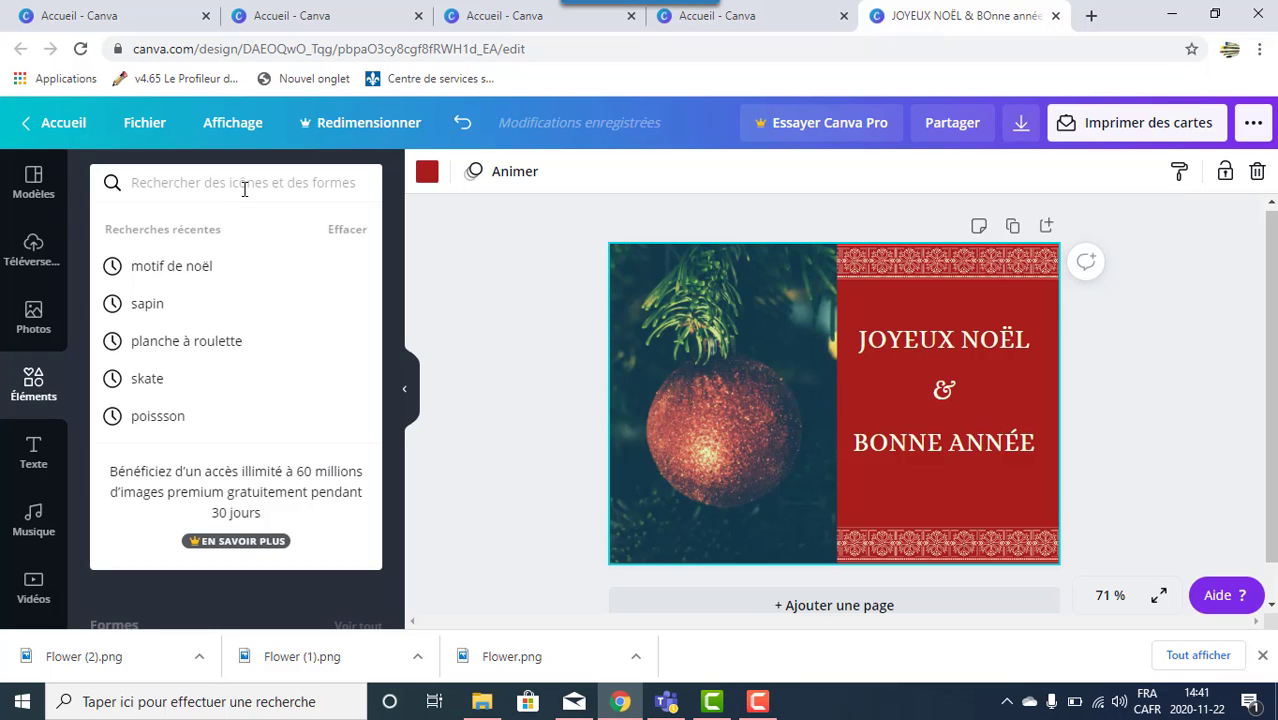
type("sap")
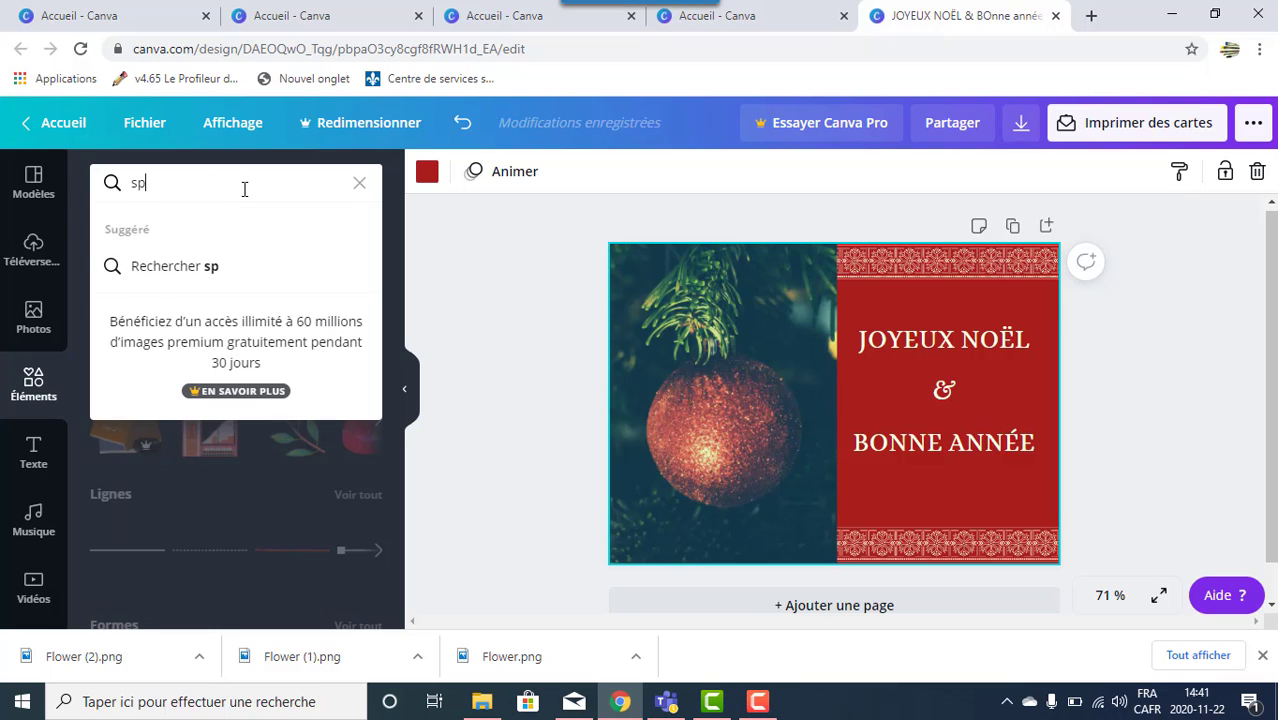
type("in")
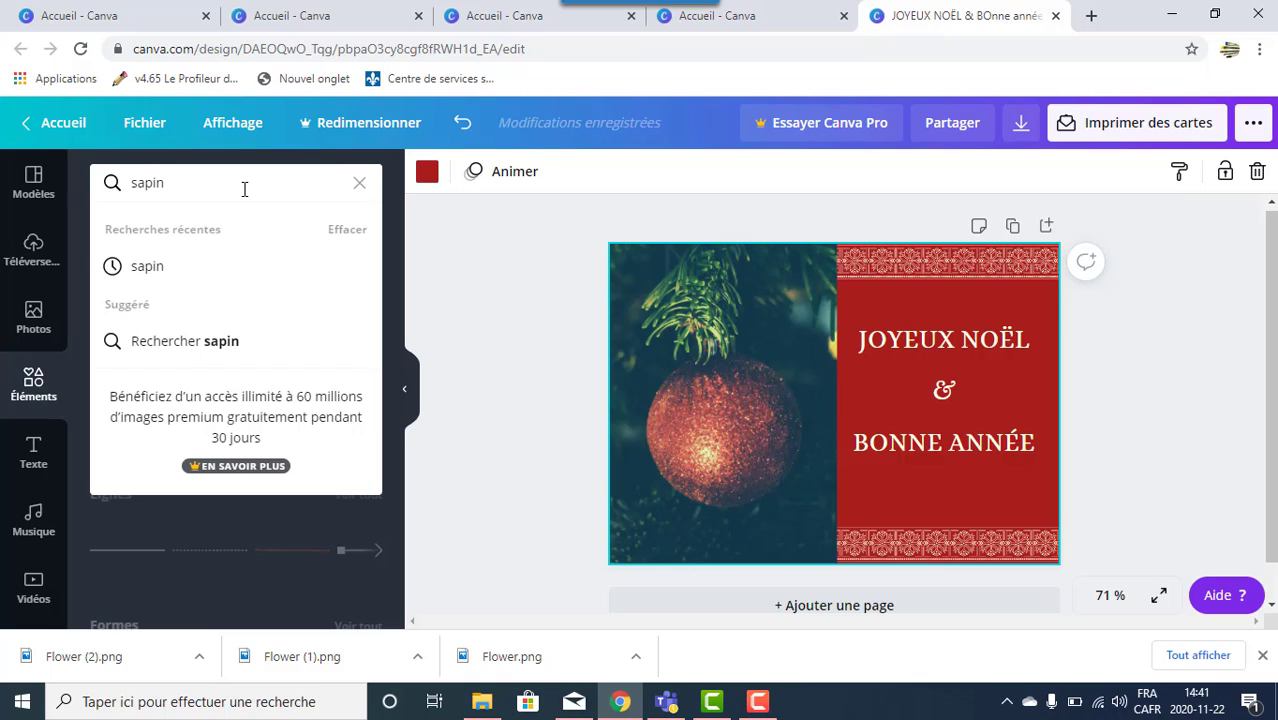
key("Return")
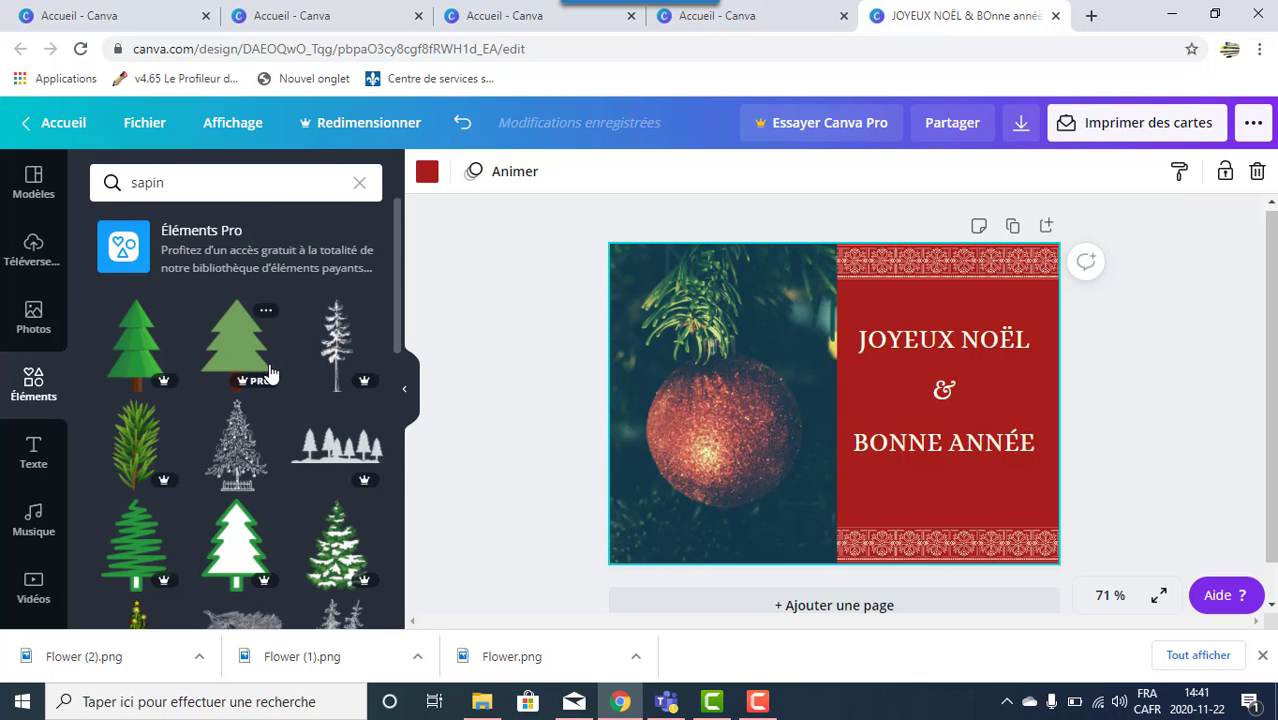
left_click(243, 458)
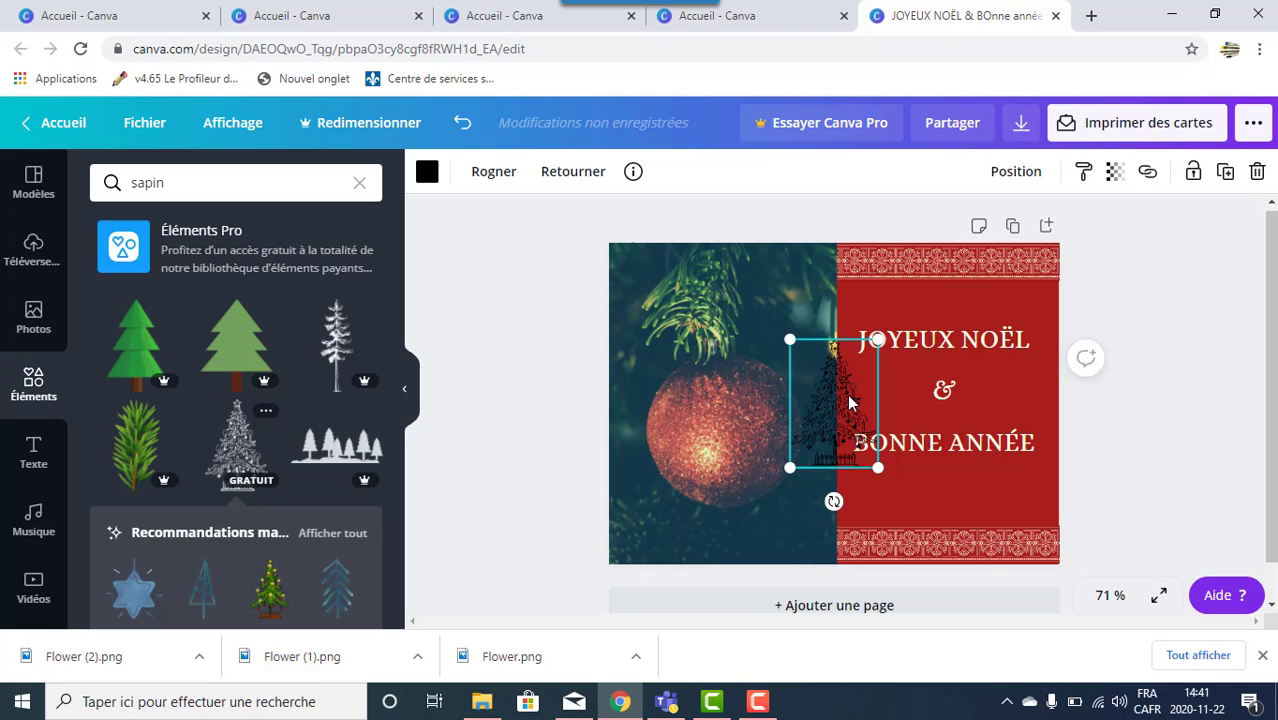
Step: Move the Christmas tree drawing onto the red panel and enlarge it to fill the space between the two decorative borders
left_click_drag(846, 400, 956, 386)
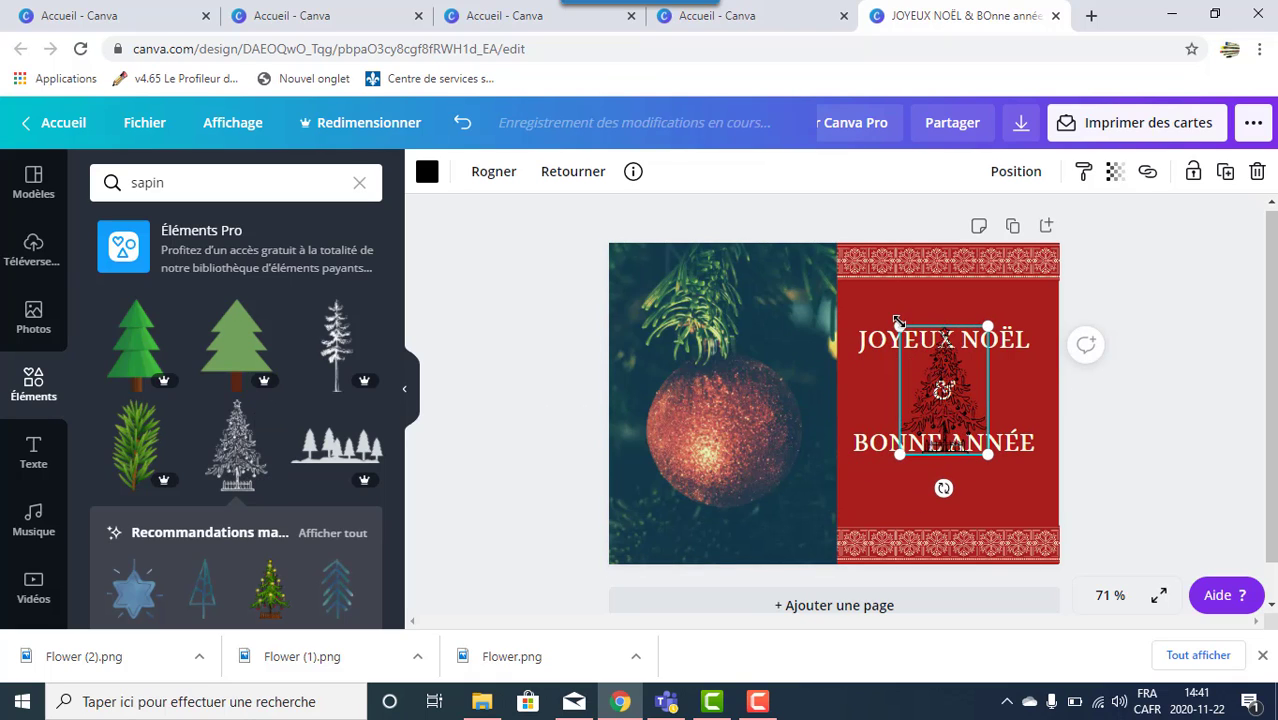
left_click_drag(900, 327, 865, 275)
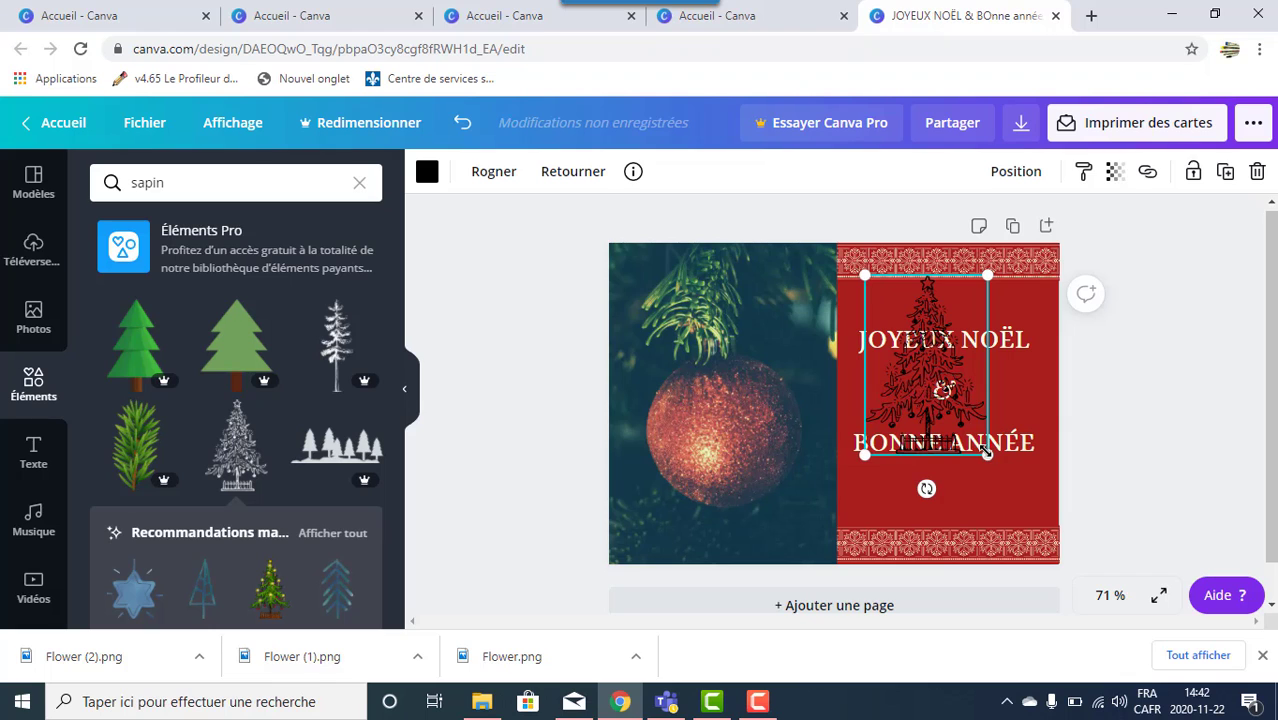
left_click_drag(988, 455, 1036, 497)
left_click_drag(970, 410, 970, 426)
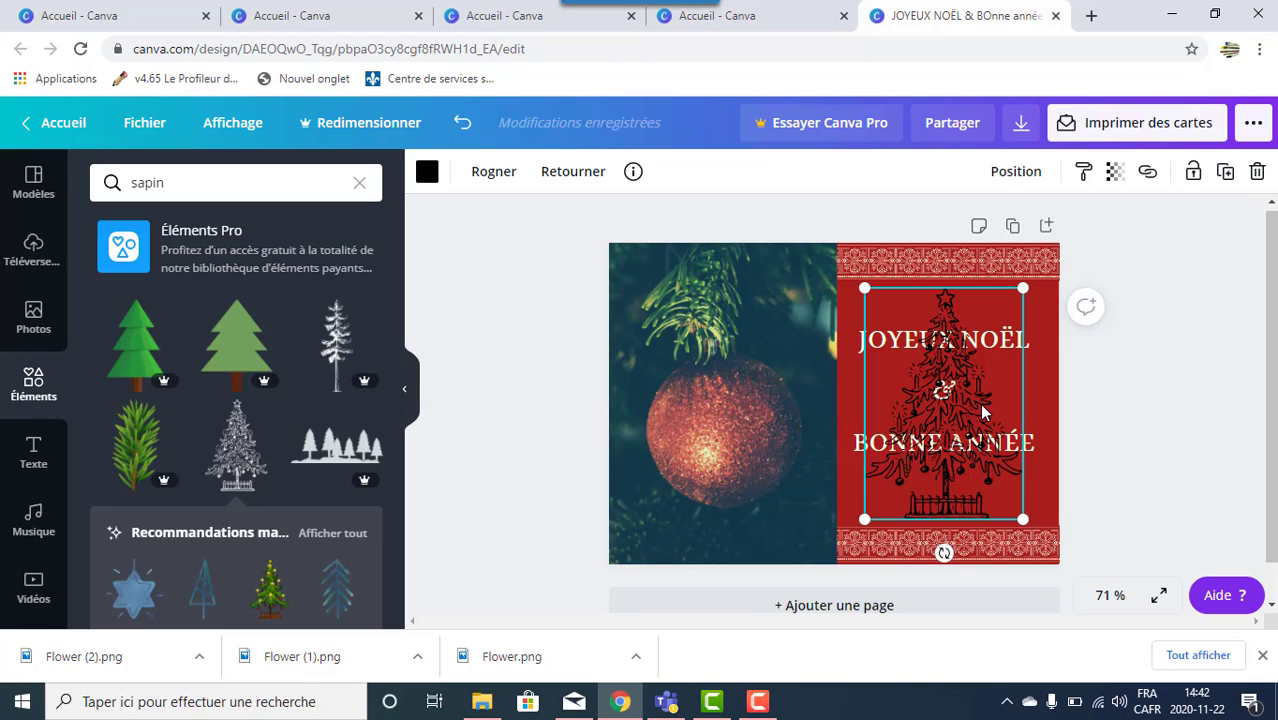
left_click(1040, 394)
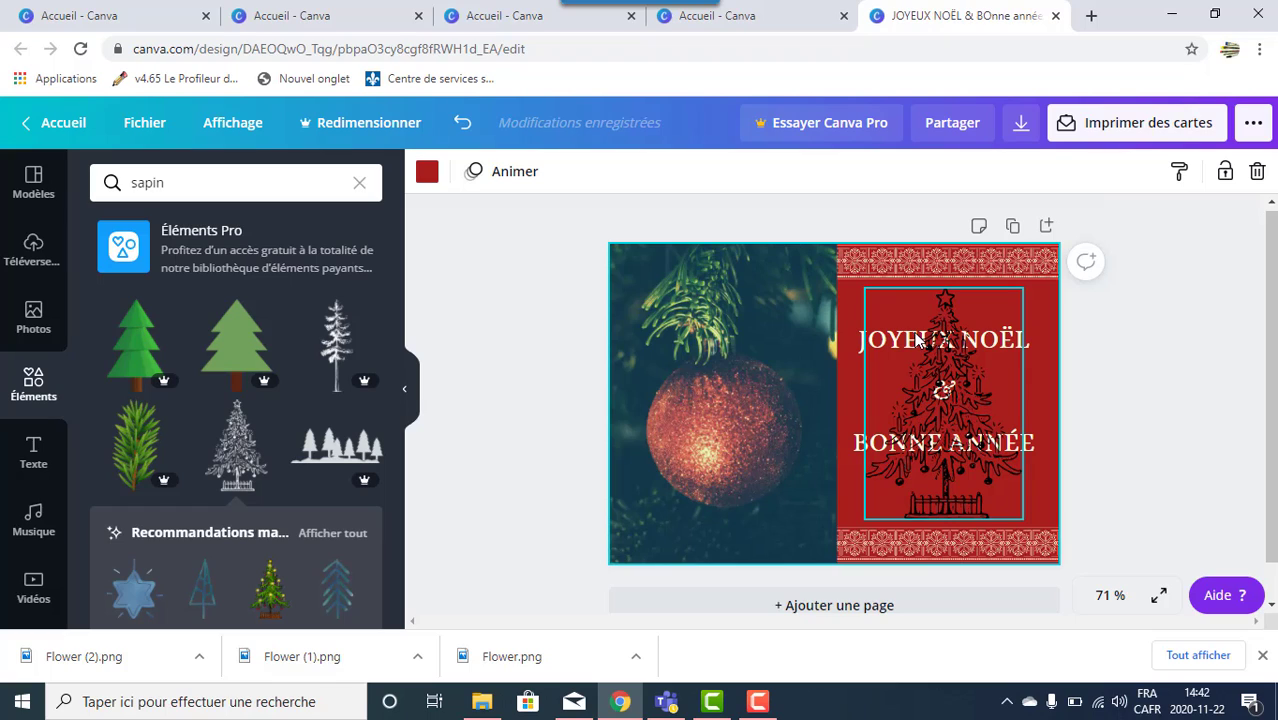
Step: Send the Christmas tree drawing backward so it sits behind the "JOYEUX NOËL & BONNE ANNÉE" text
left_click(968, 380)
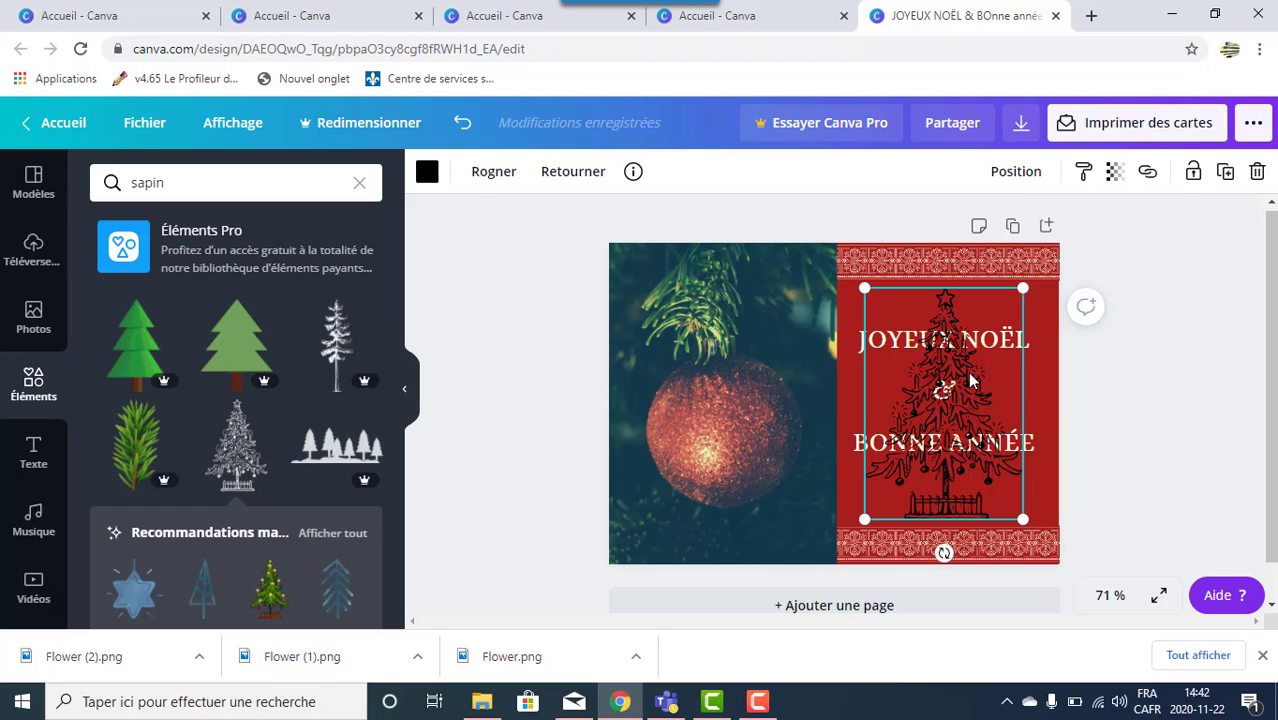
left_click(1029, 183)
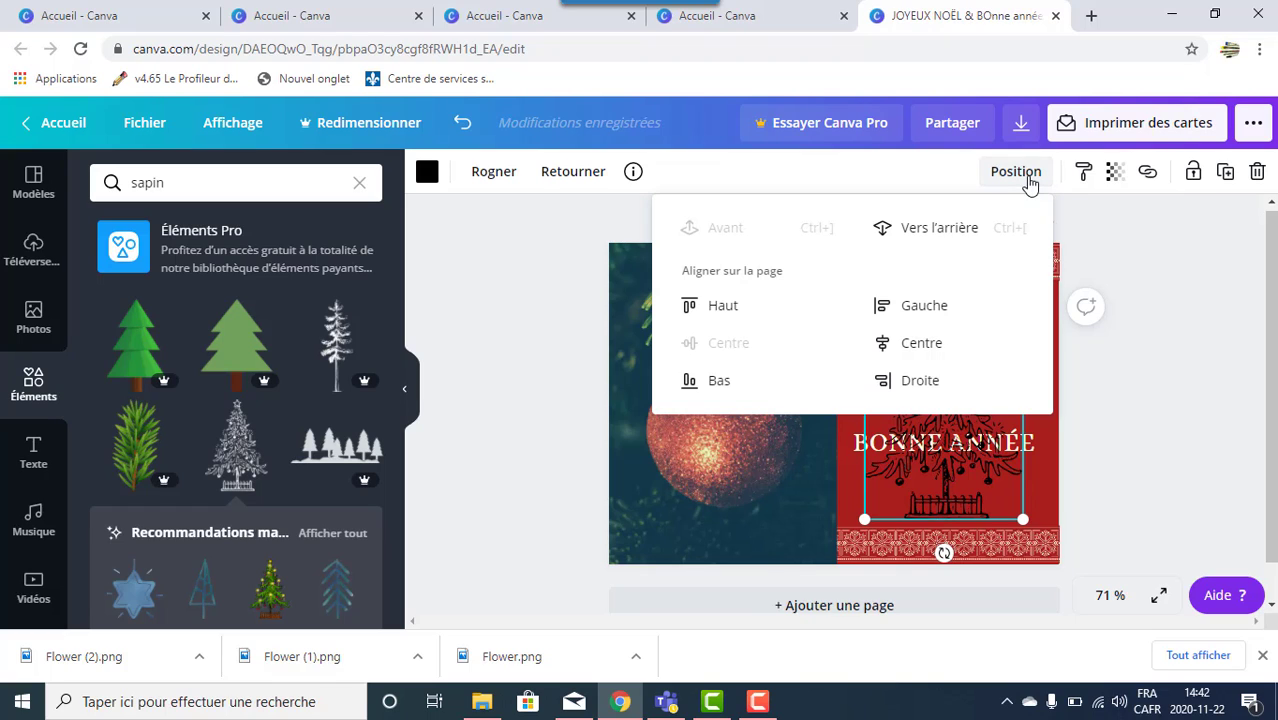
left_click(940, 228)
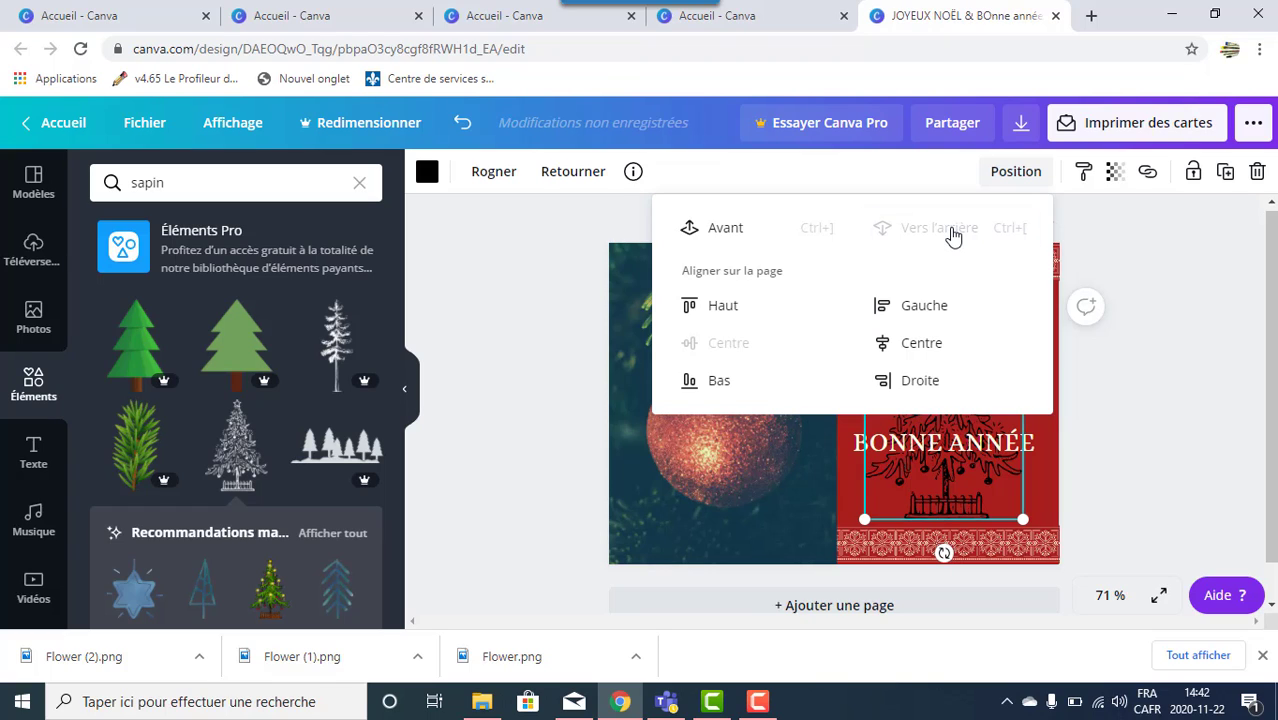
left_click(1146, 405)
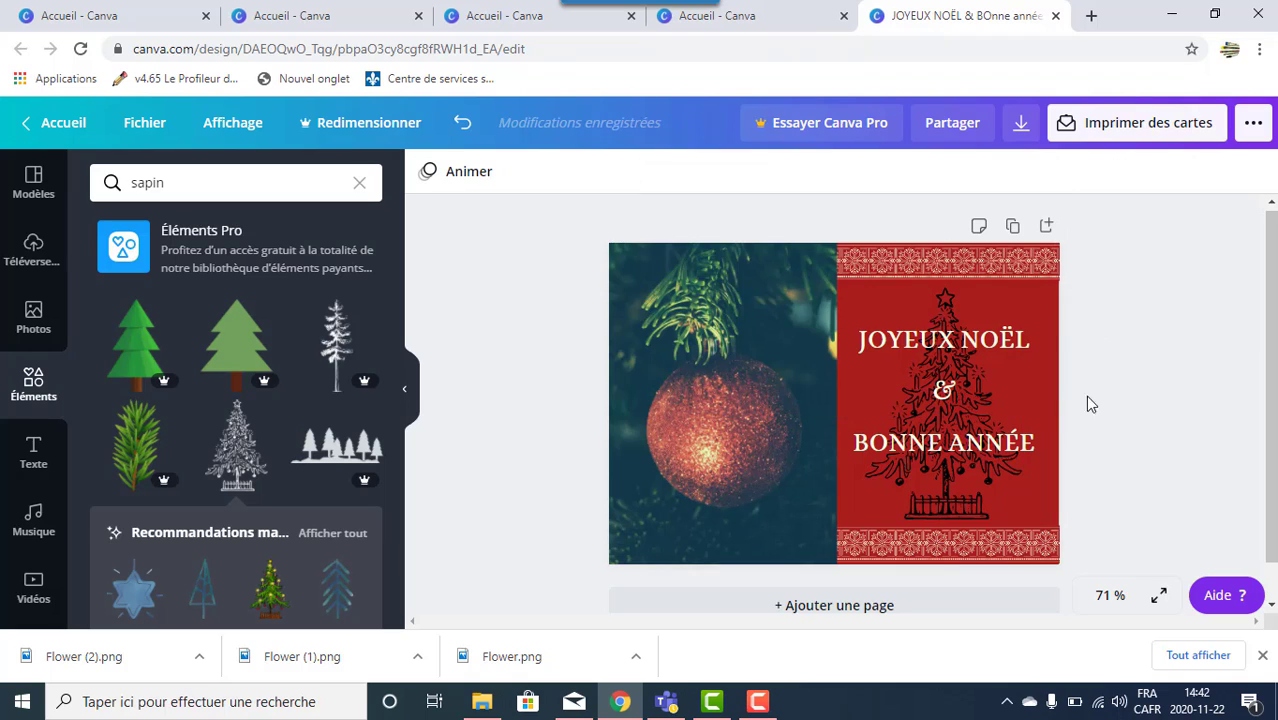
Step: Try cream and grey as the colour of the Christmas tree drawing and return it to black
left_click(979, 400)
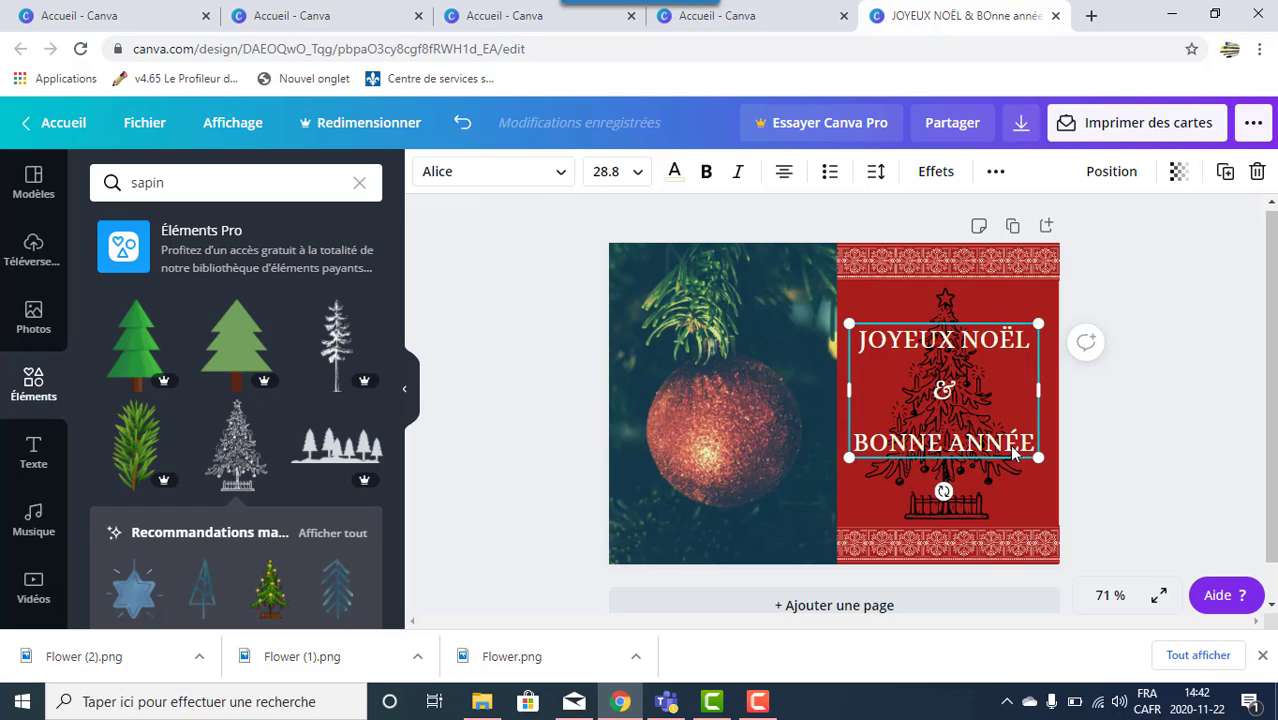
left_click(963, 463)
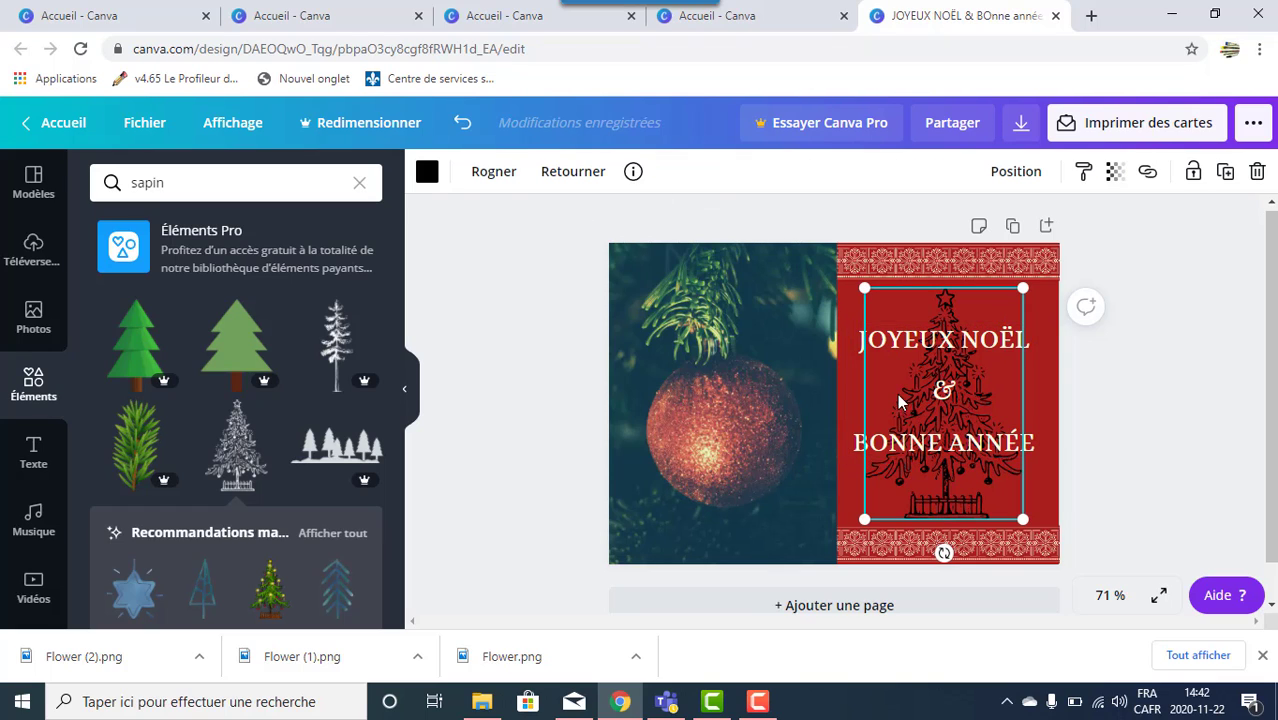
left_click(434, 184)
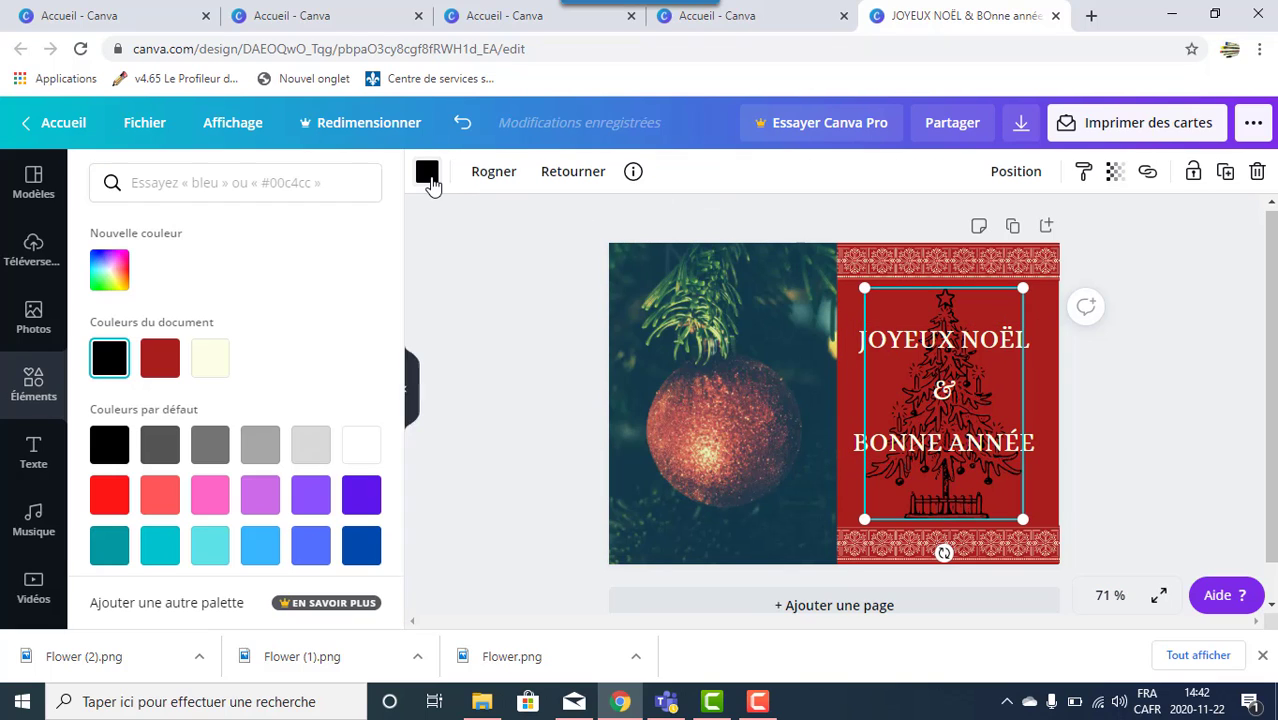
left_click(209, 366)
left_click(256, 458)
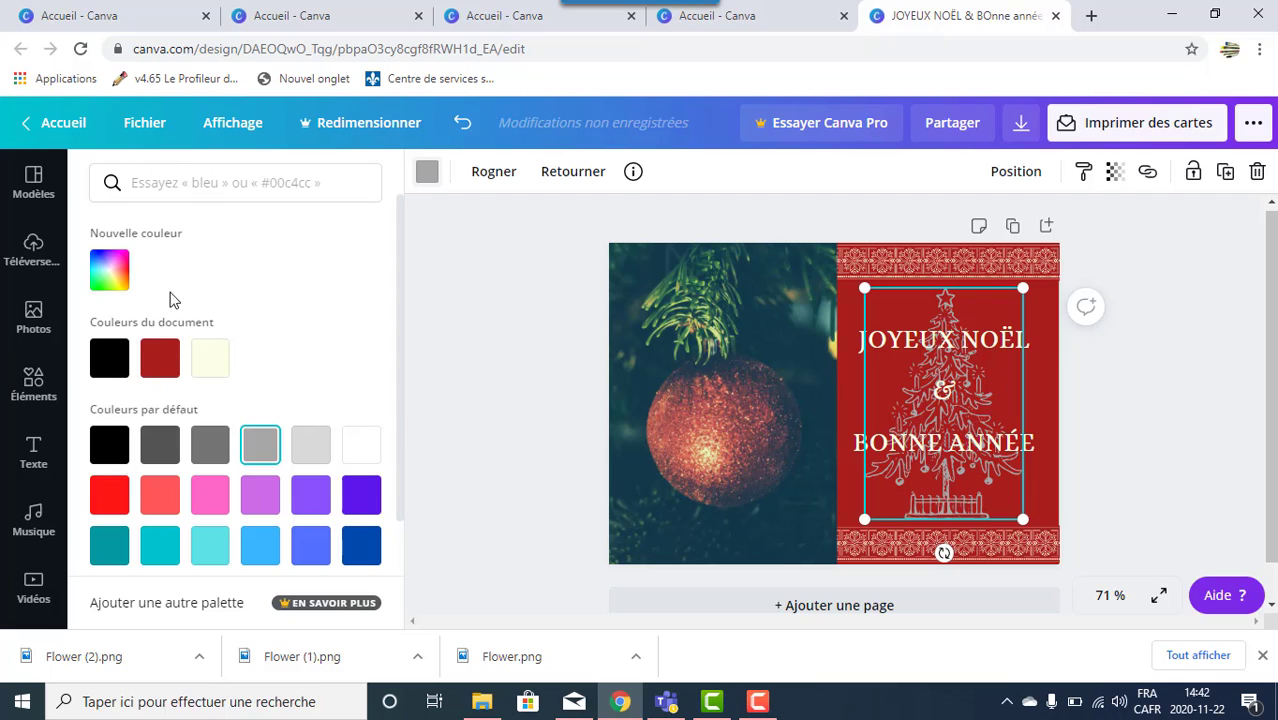
left_click(109, 358)
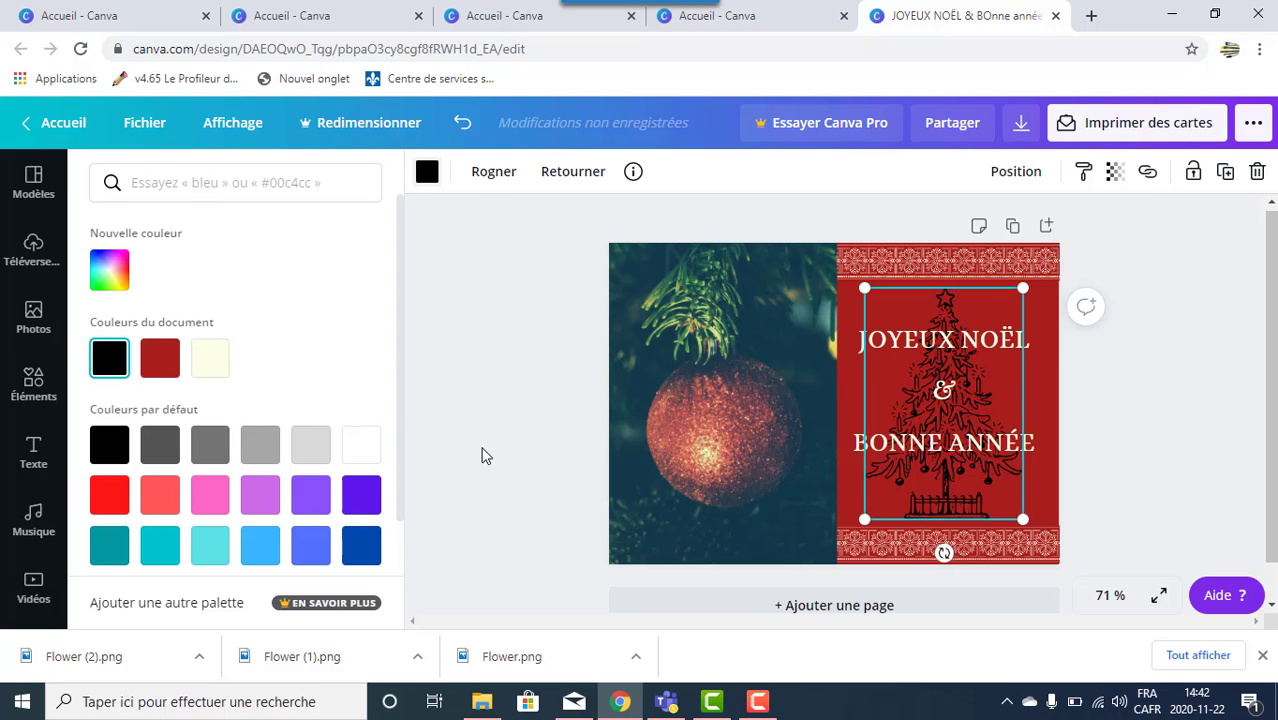
left_click(1037, 399)
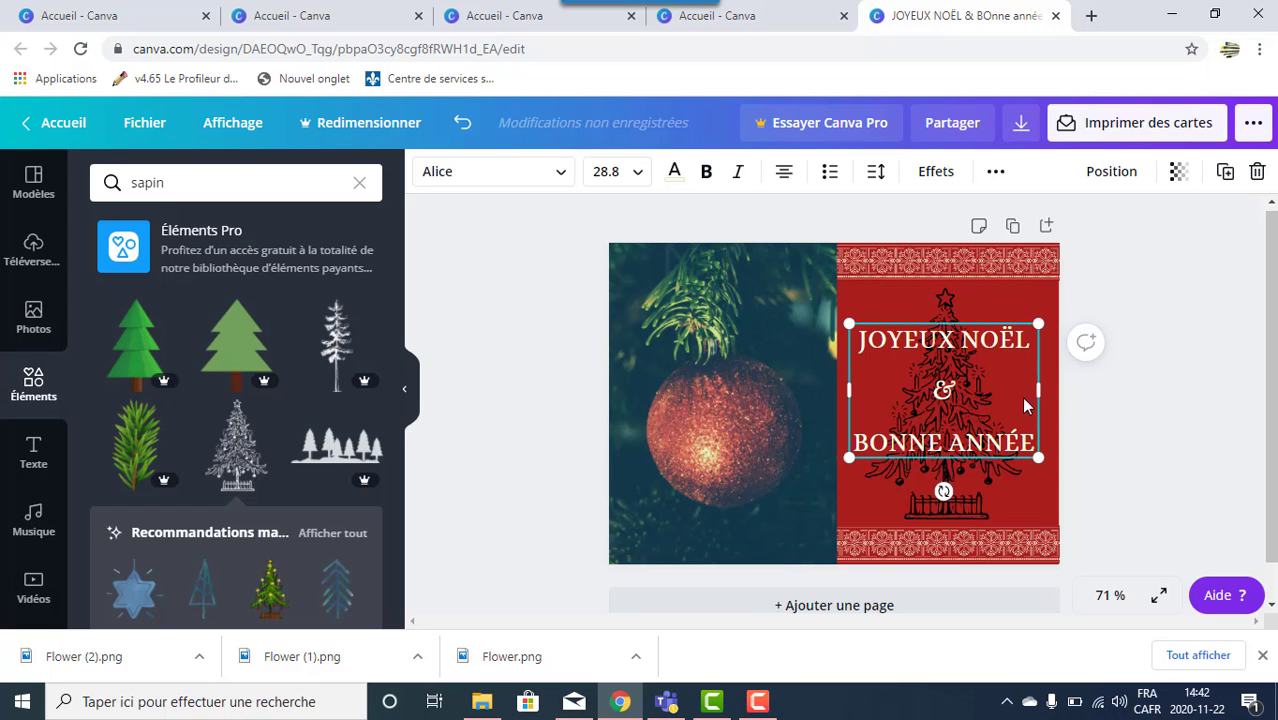
Step: Make the Christmas tree drawing partly transparent so it looks faint behind the greeting text
double_click(965, 485)
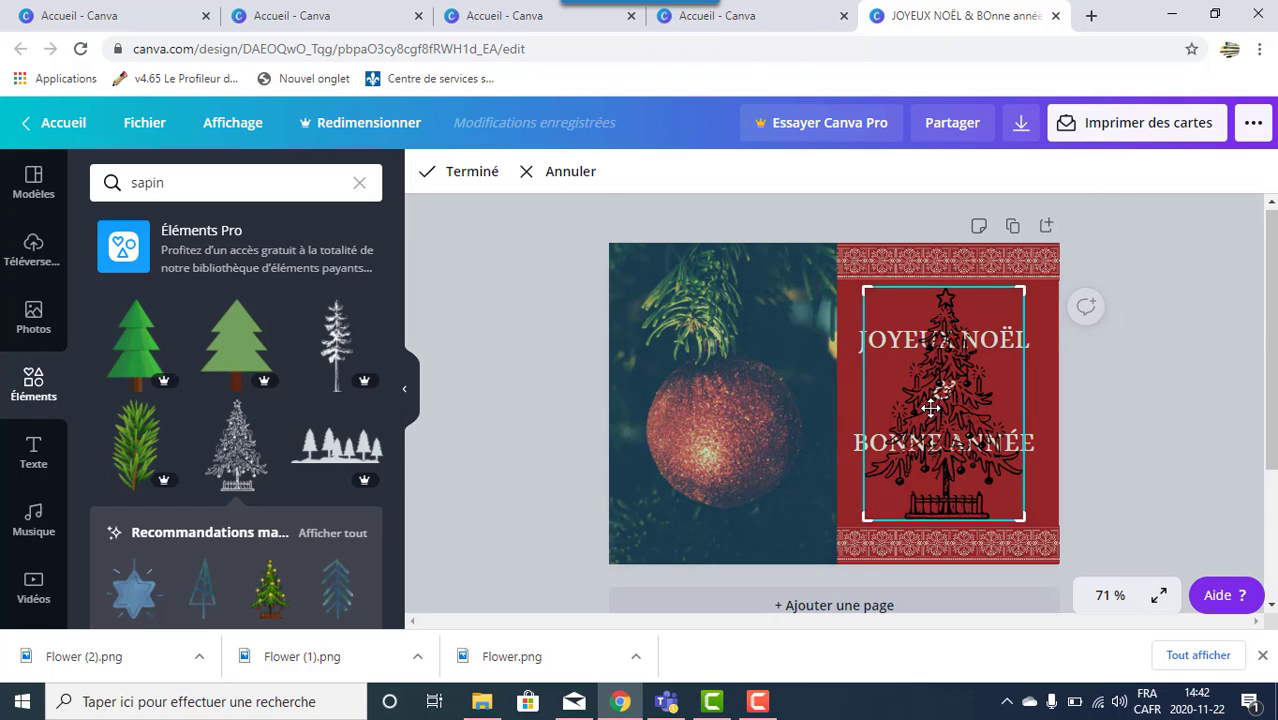
left_click(465, 171)
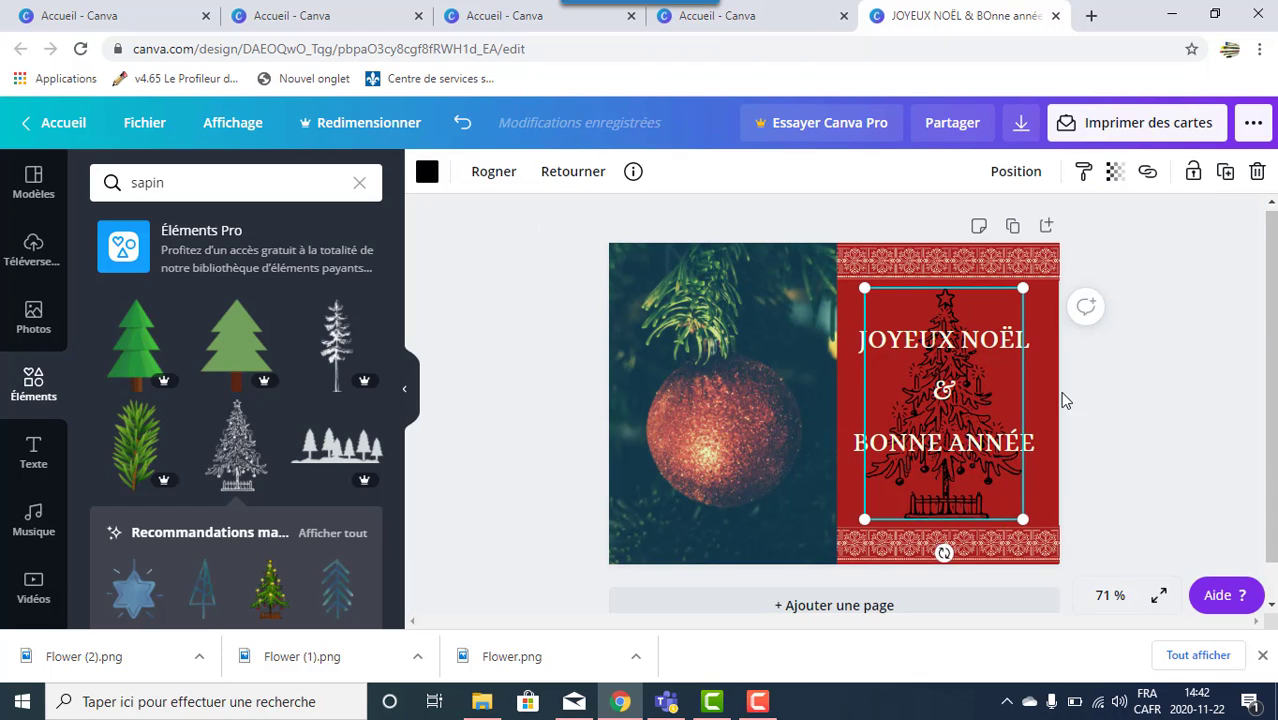
left_click(1114, 174)
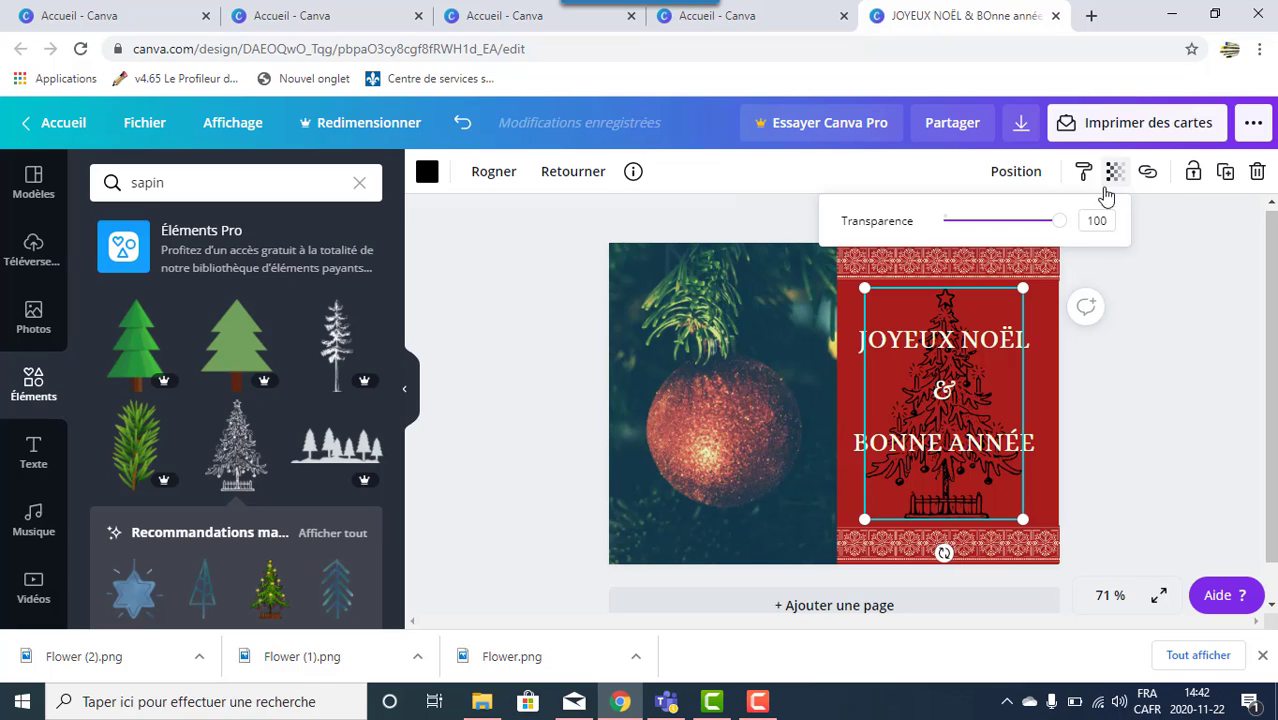
left_click_drag(1063, 235, 1000, 221)
left_click(1155, 457)
Step: Delete the patterned borders along the upper and lower edges of the red panel
left_click(1020, 272)
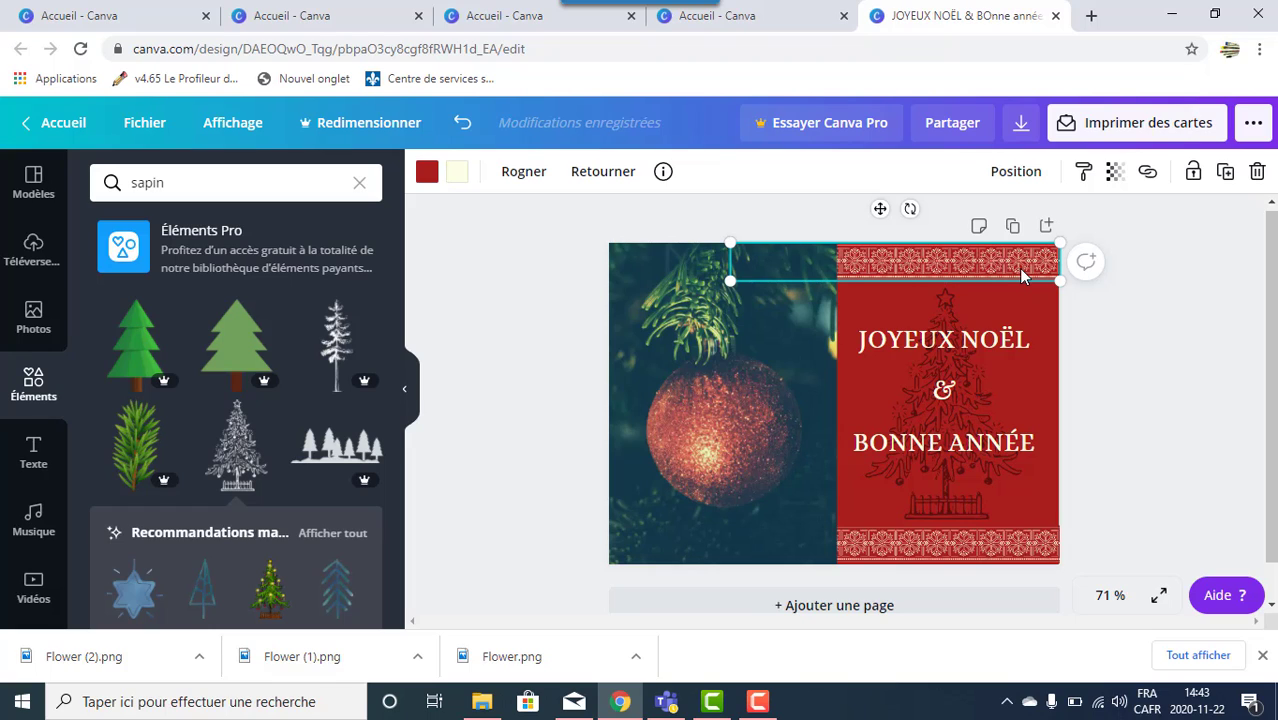
key("Delete")
left_click(991, 547)
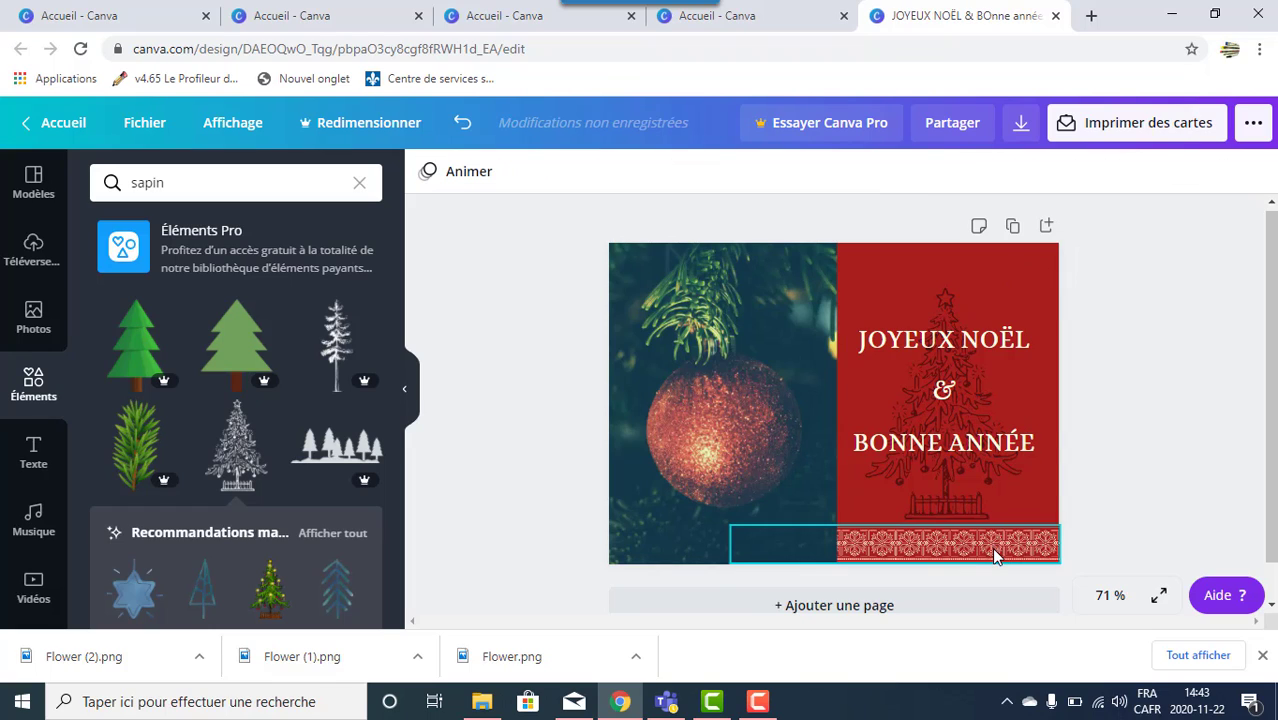
right_click(993, 550)
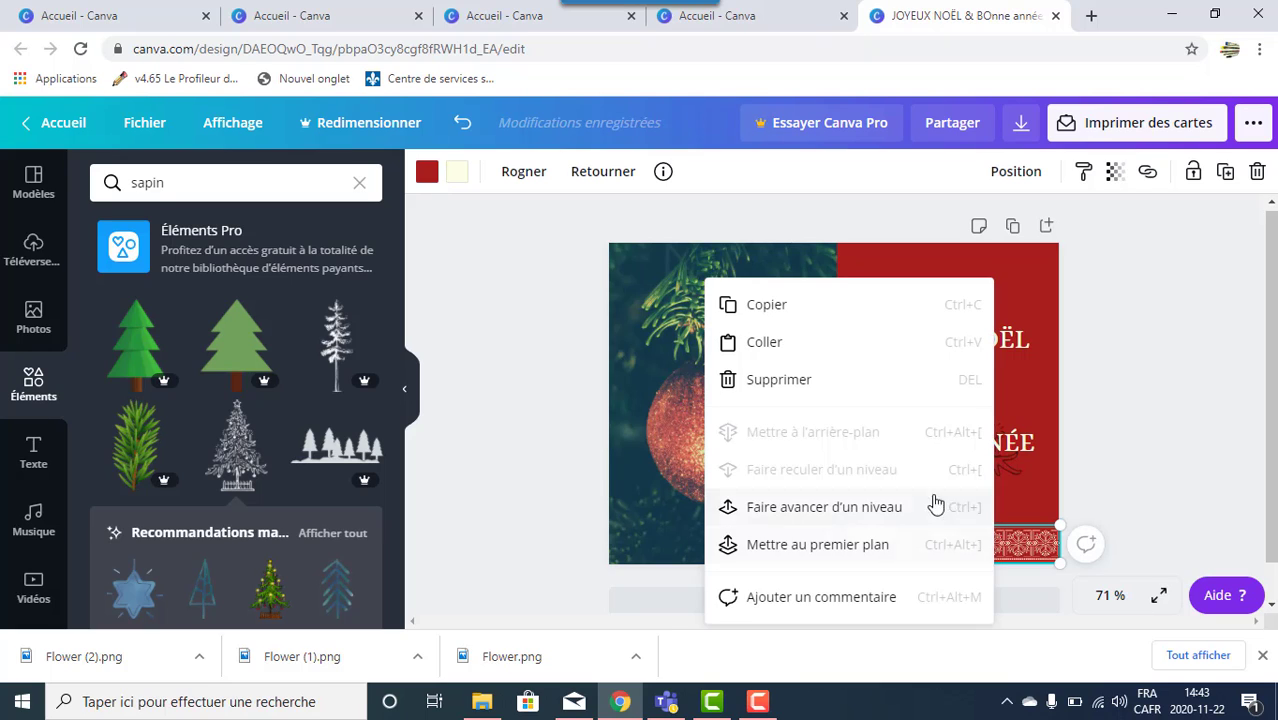
left_click(840, 388)
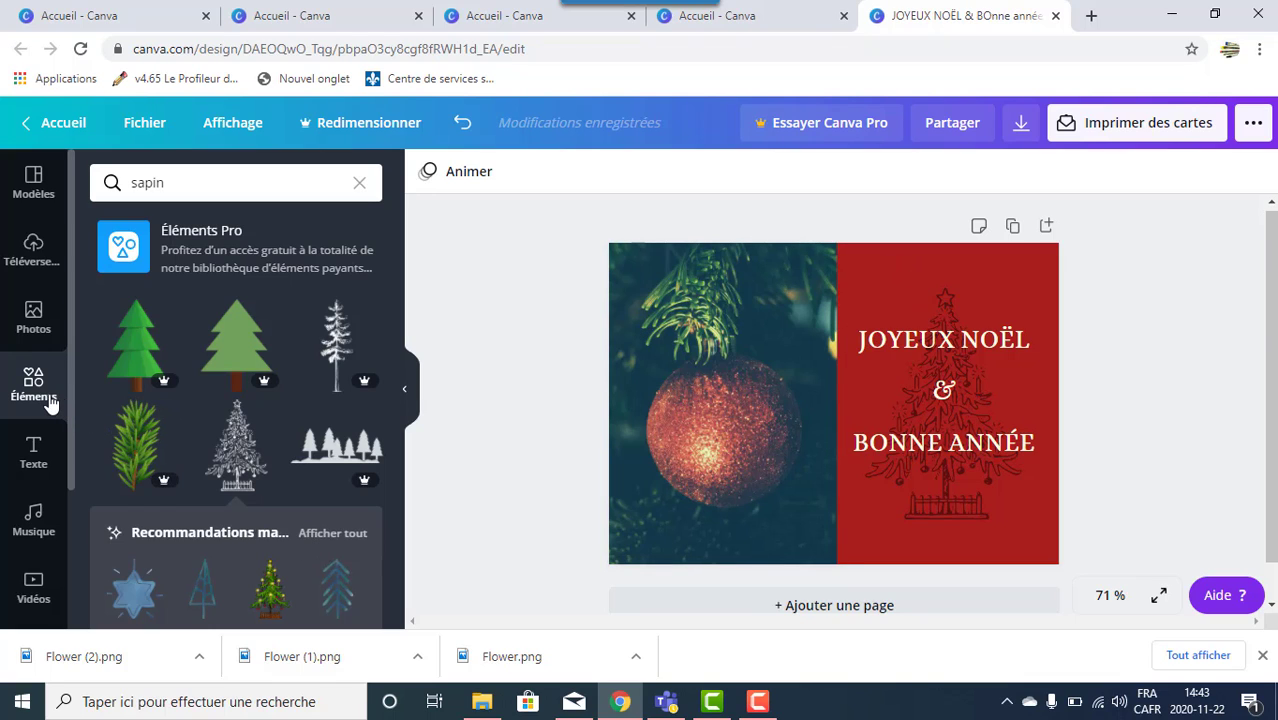
Step: Search the graphic elements for "motif de noël" and add the free red snowflake band to the card
left_click(188, 183)
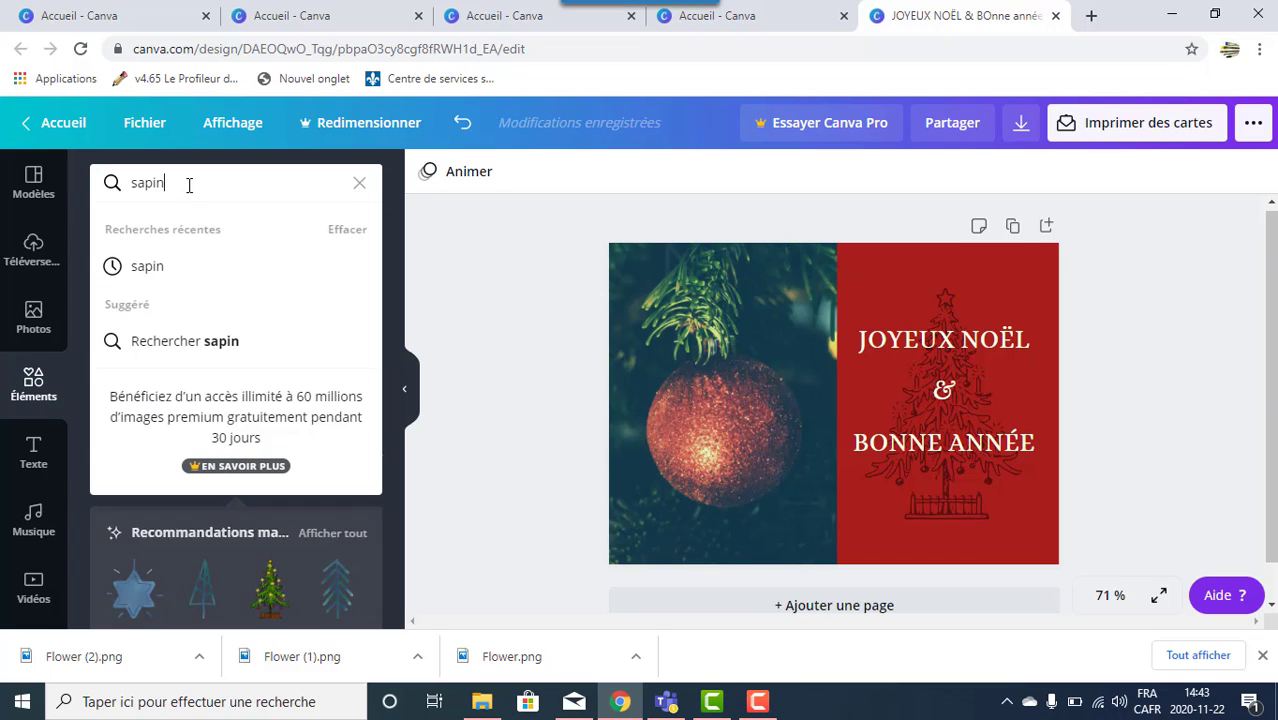
key("BackSpace")
key("BackSpace")
key("BackSpace")
key("BackSpace")
key("BackSpace")
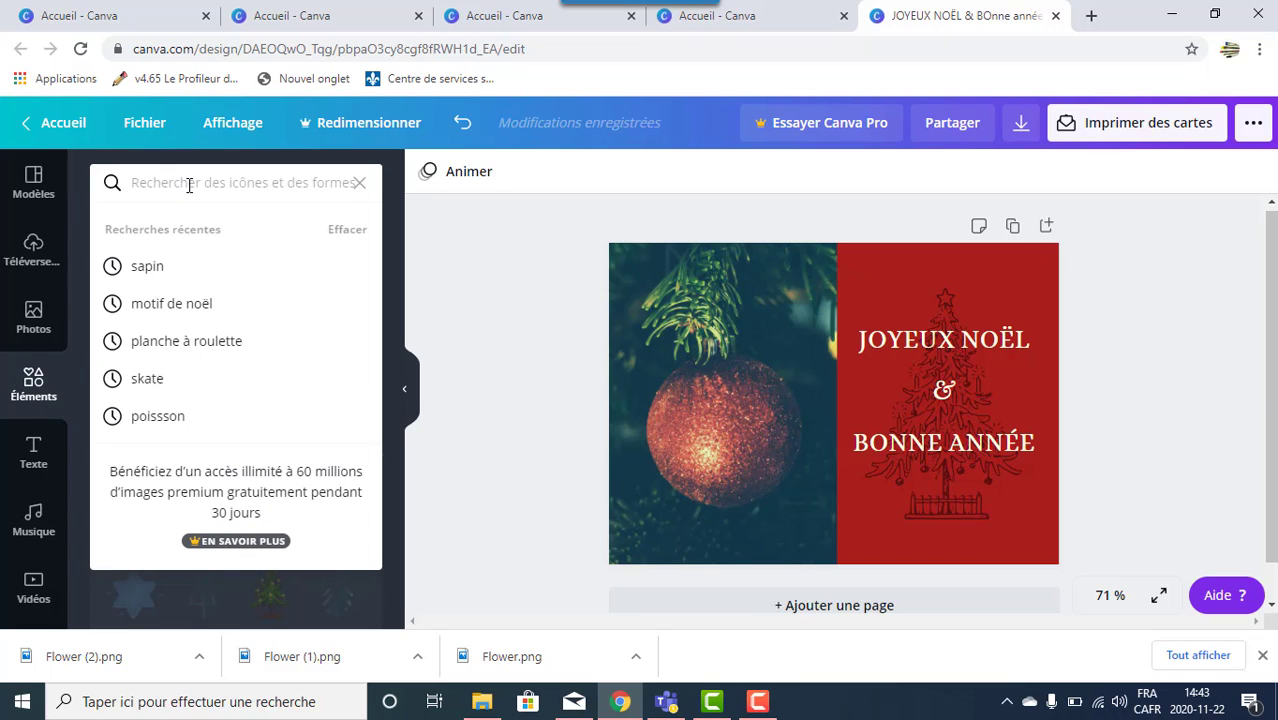
type("motif d")
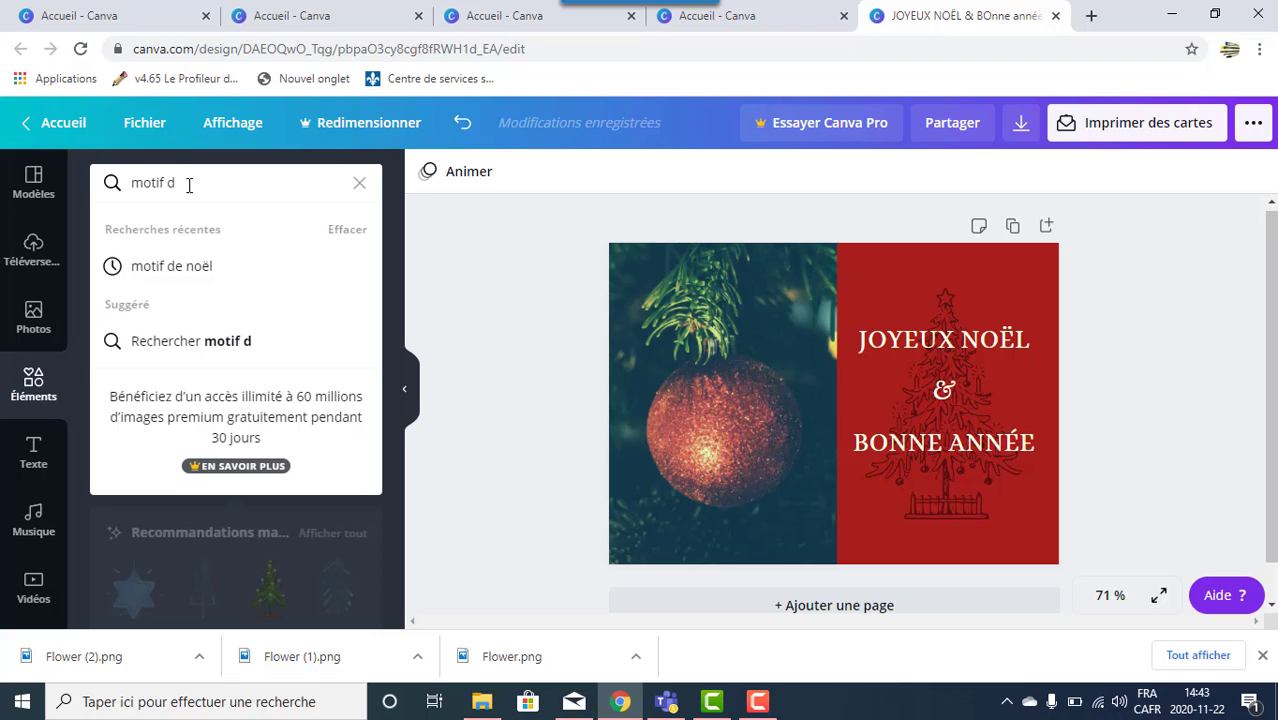
left_click(190, 262)
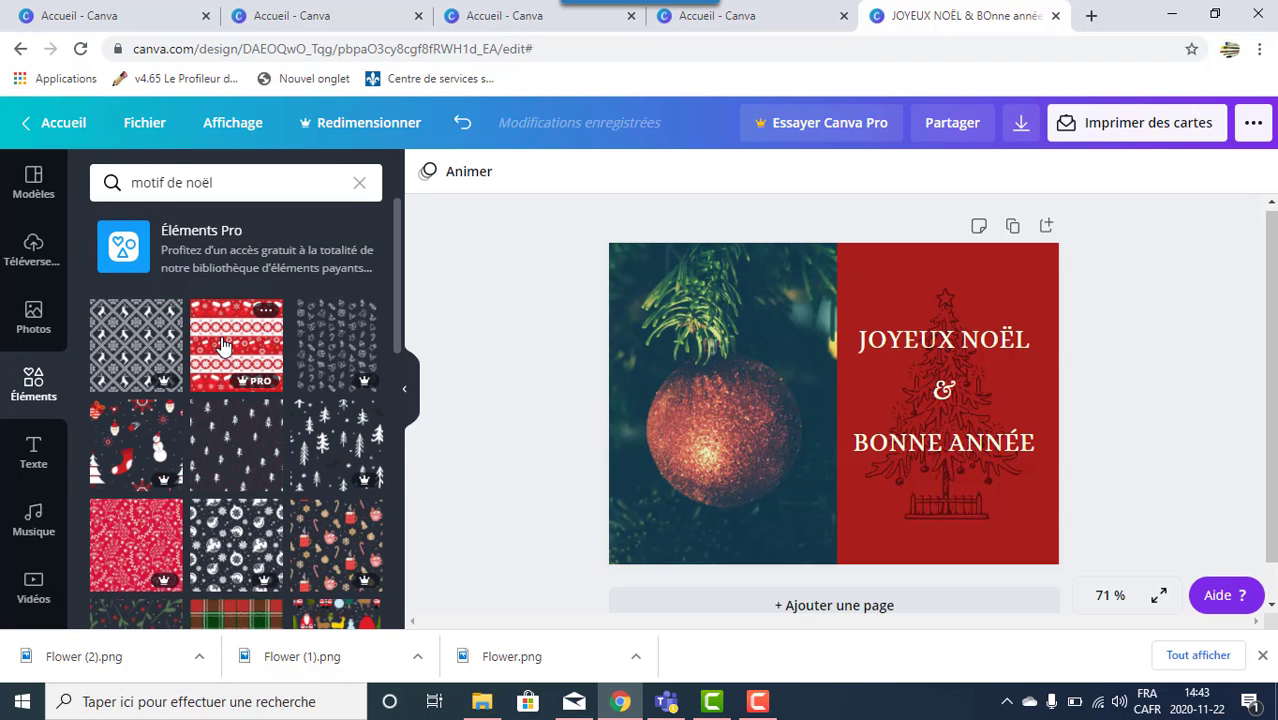
scroll(313, 500, "down", 3)
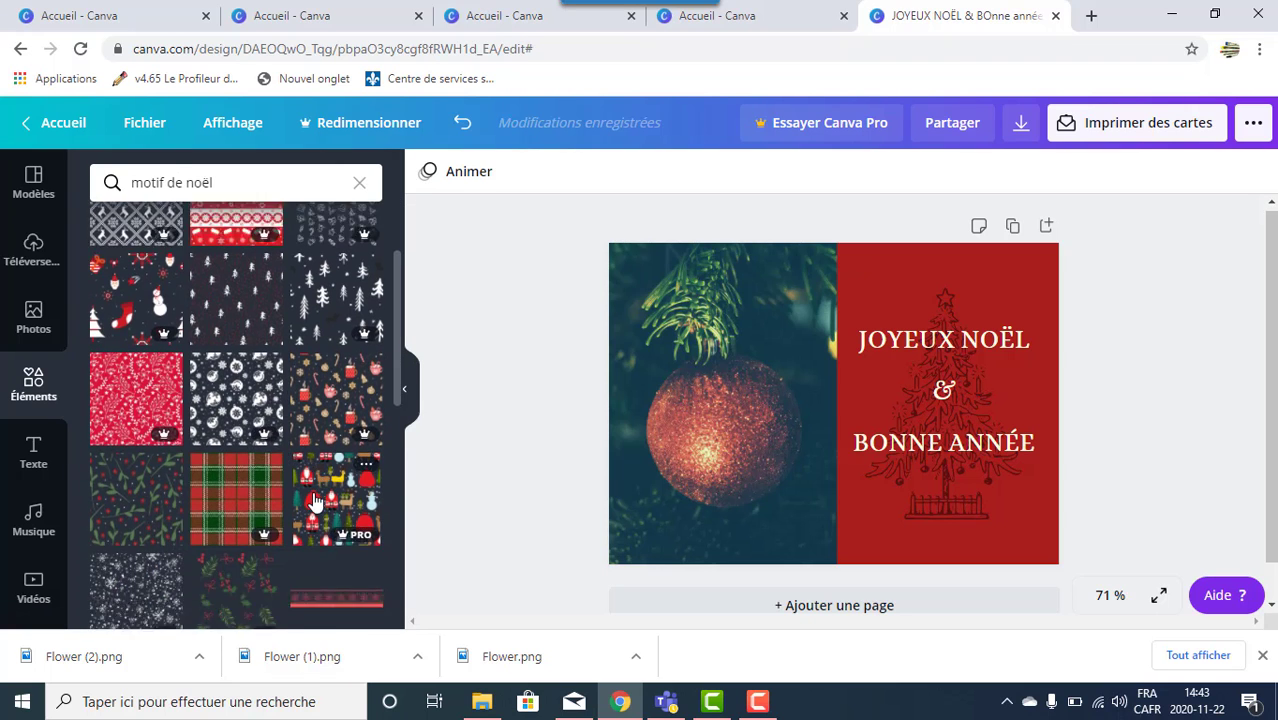
scroll(313, 500, "down", 3)
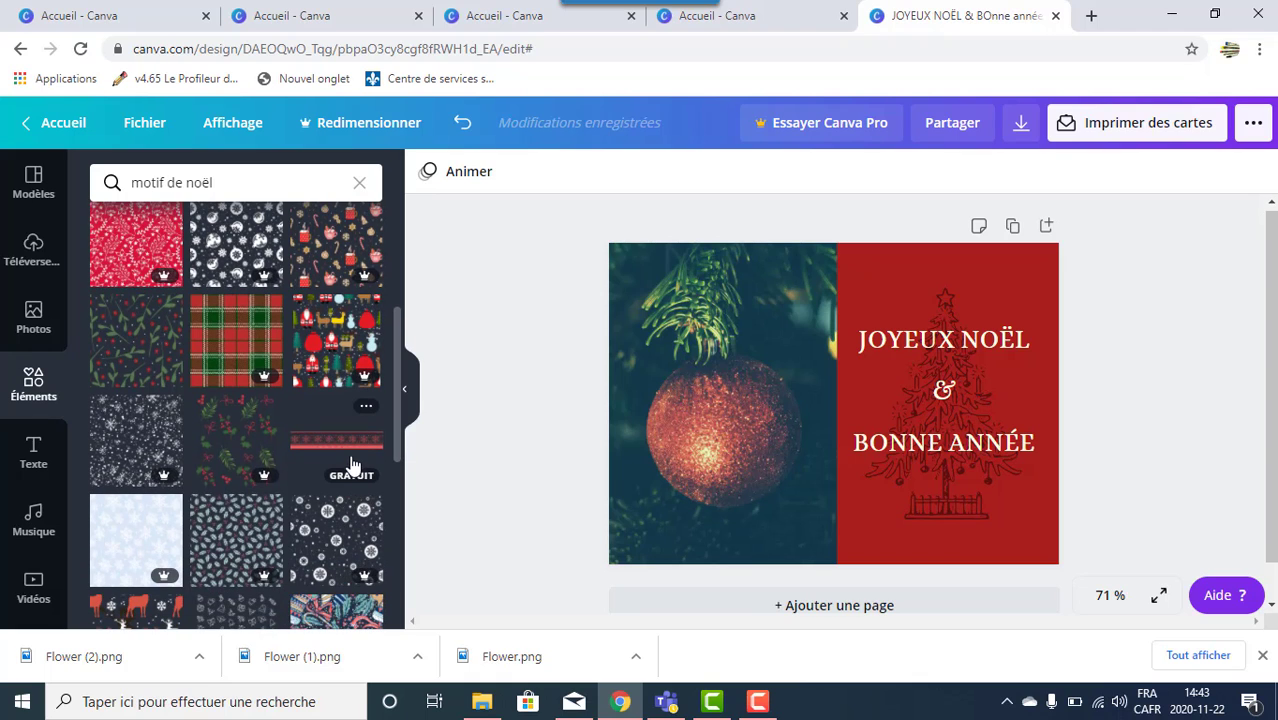
left_click(352, 455)
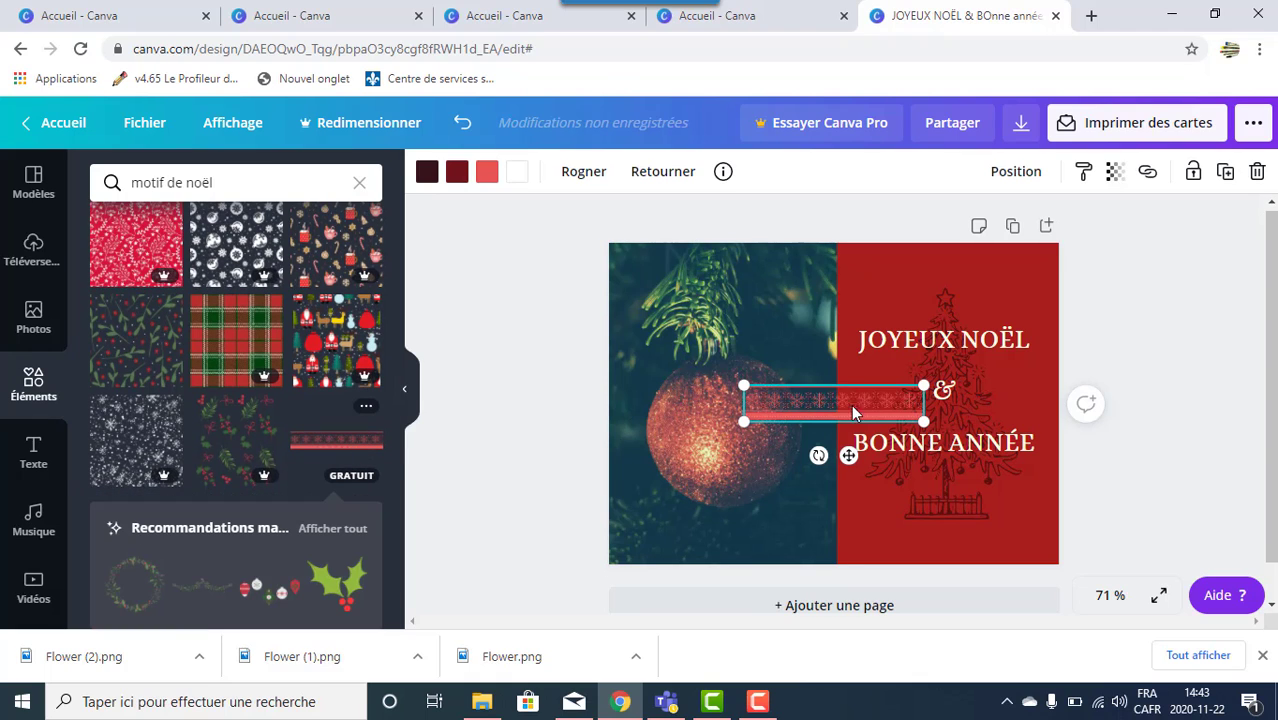
Step: Enlarge the snowflake band to span the red panel's upper edge and place a copy along its lower edge
left_click_drag(905, 388, 1067, 286)
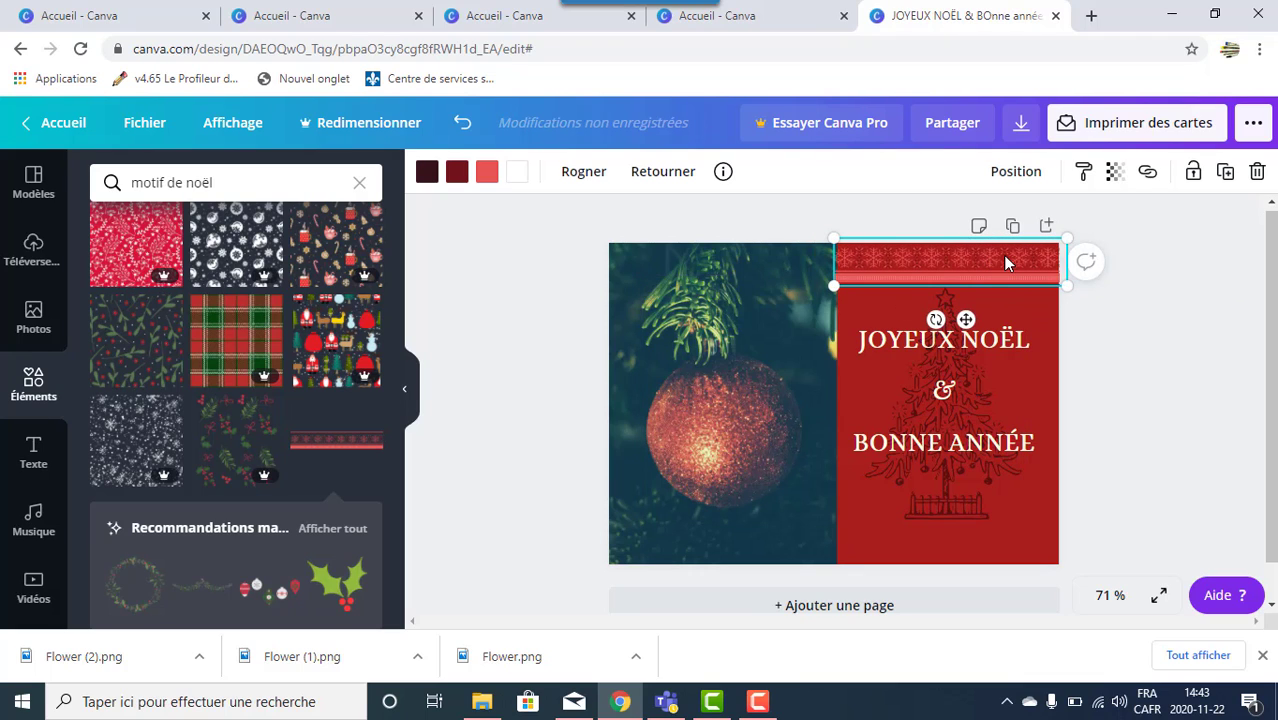
right_click(1004, 262)
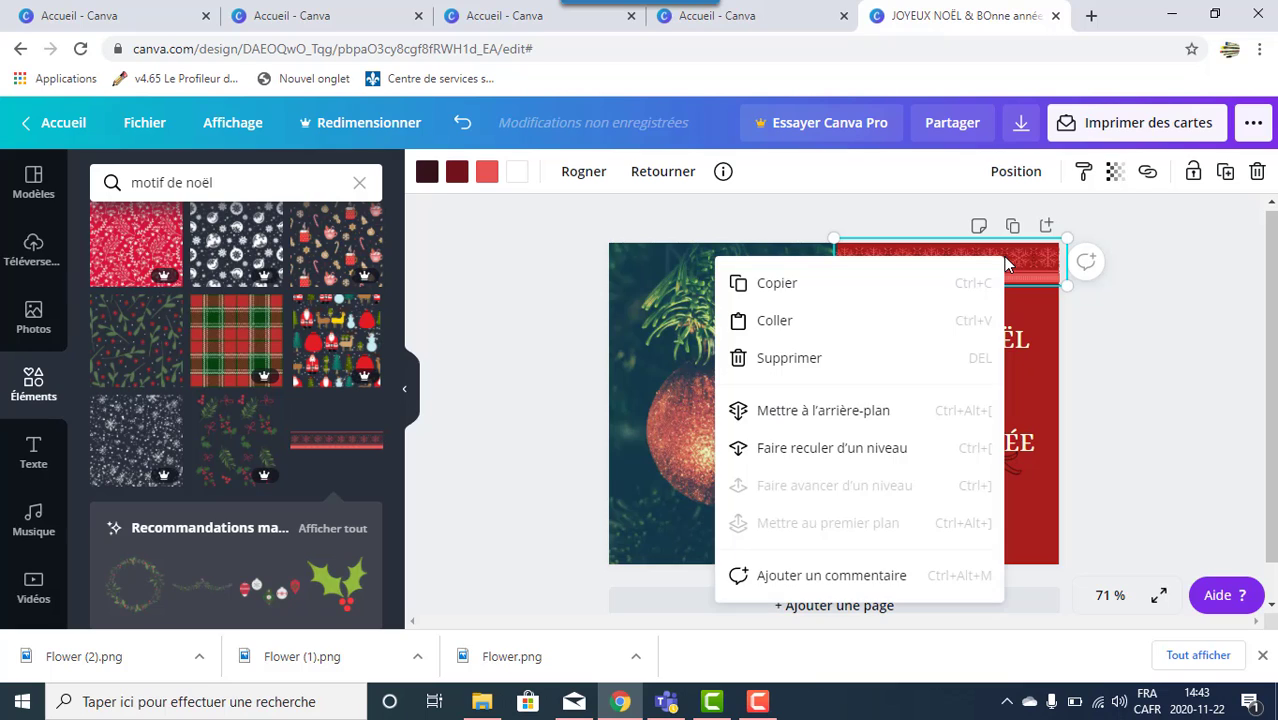
left_click(934, 287)
left_click(885, 554)
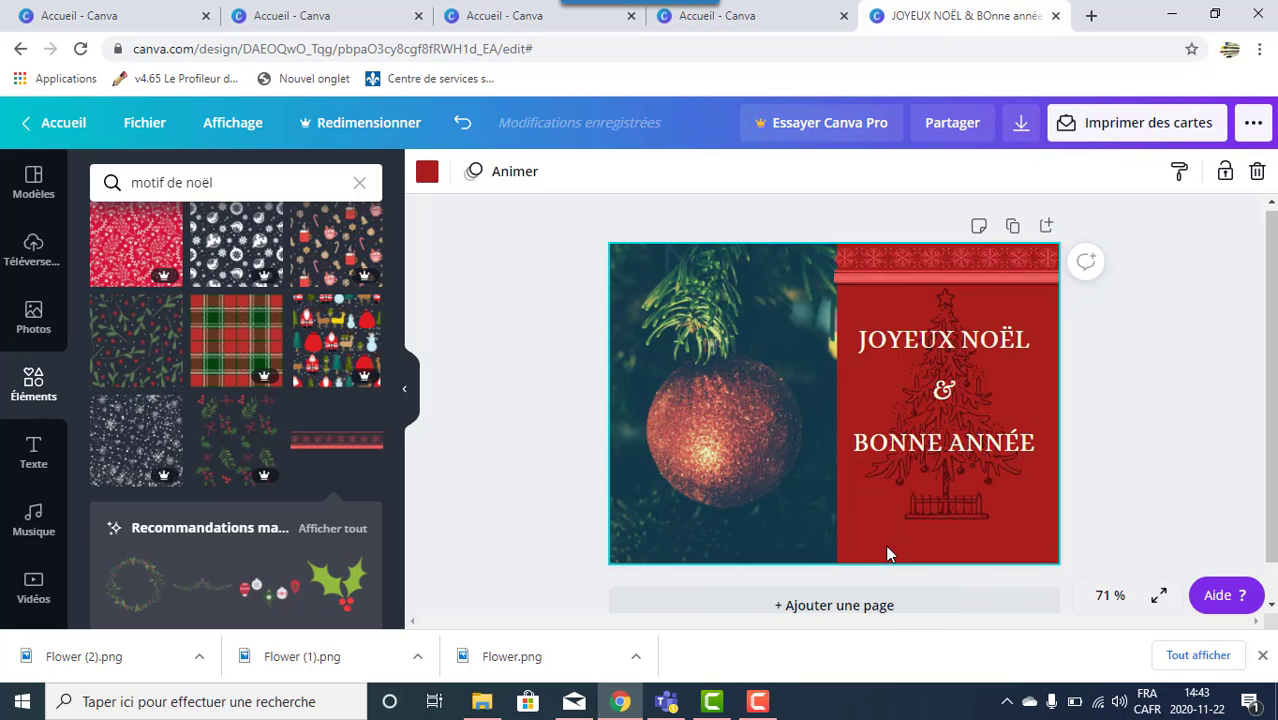
right_click(887, 554)
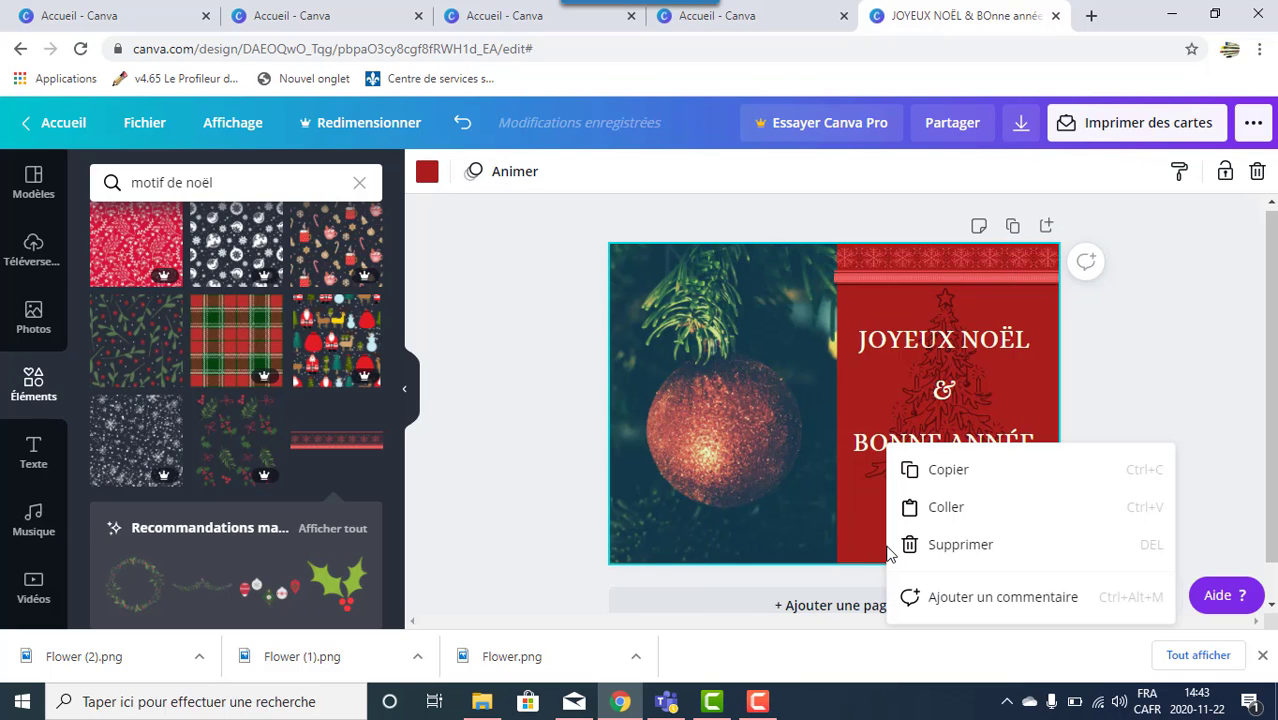
left_click(934, 508)
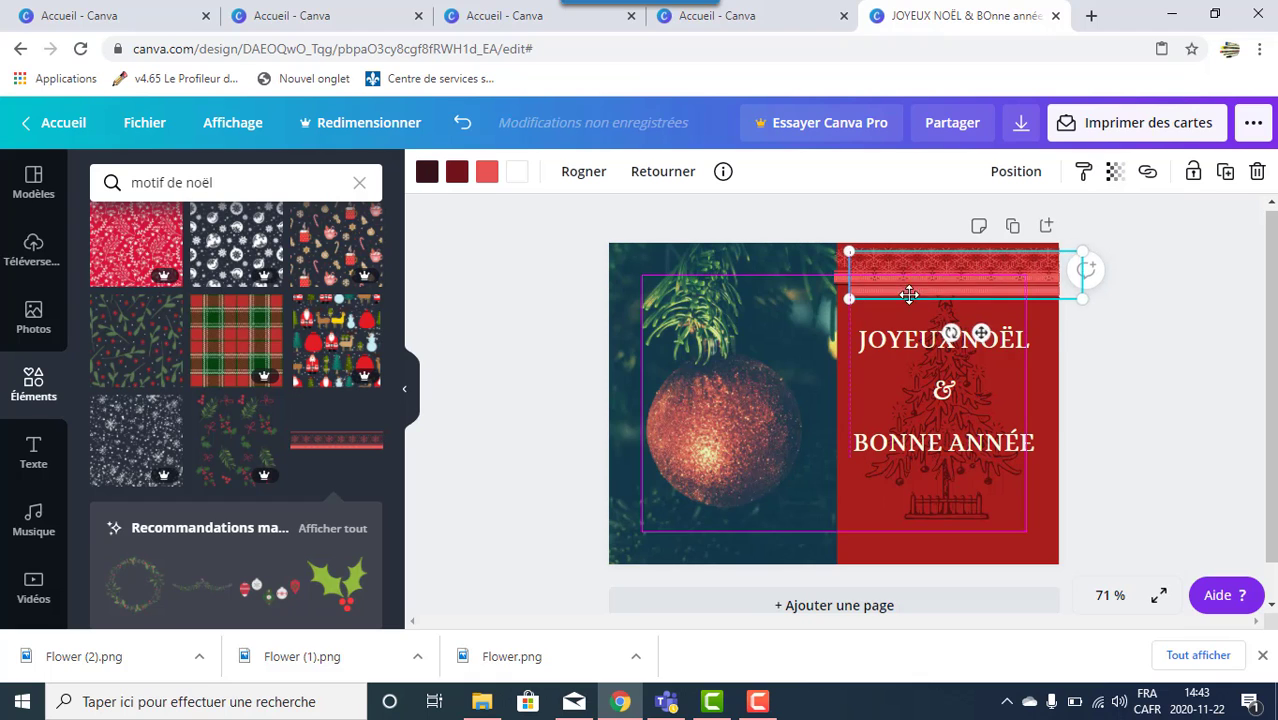
left_click_drag(909, 294, 899, 537)
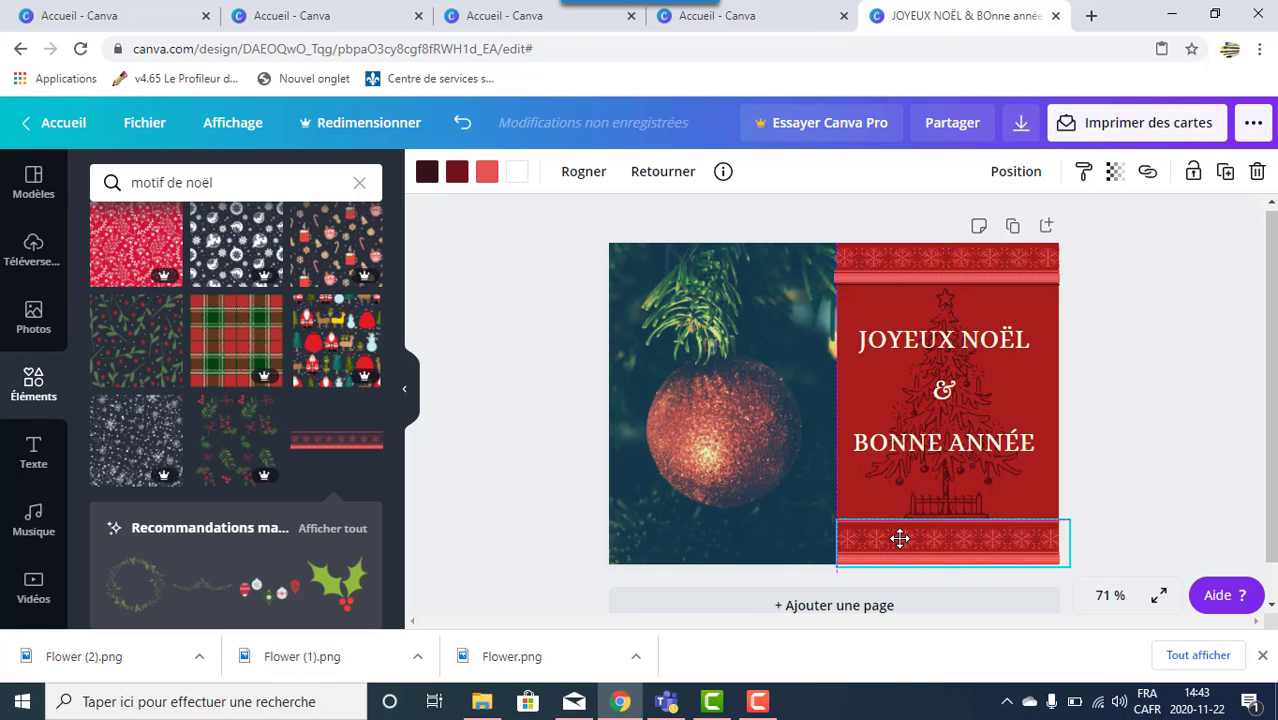
left_click(1039, 411)
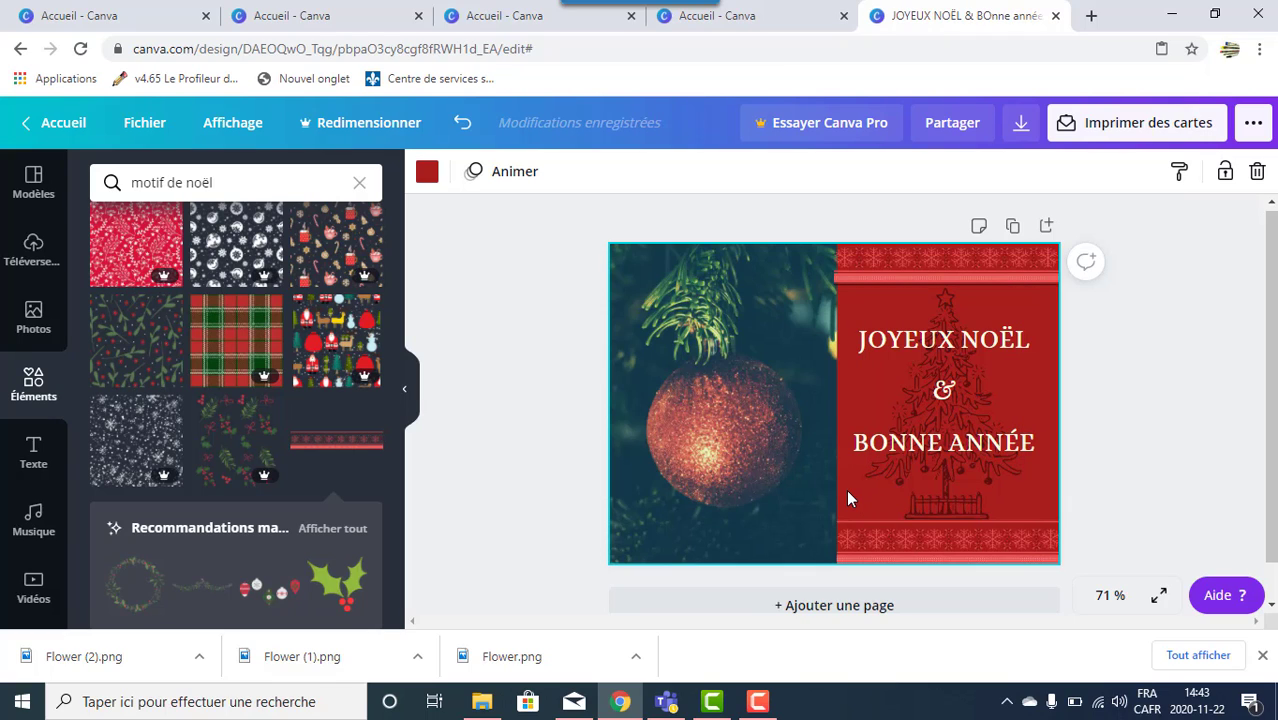
Step: Change the card's red background to the dark green #295029
left_click(879, 301)
left_click(851, 311)
left_click(427, 172)
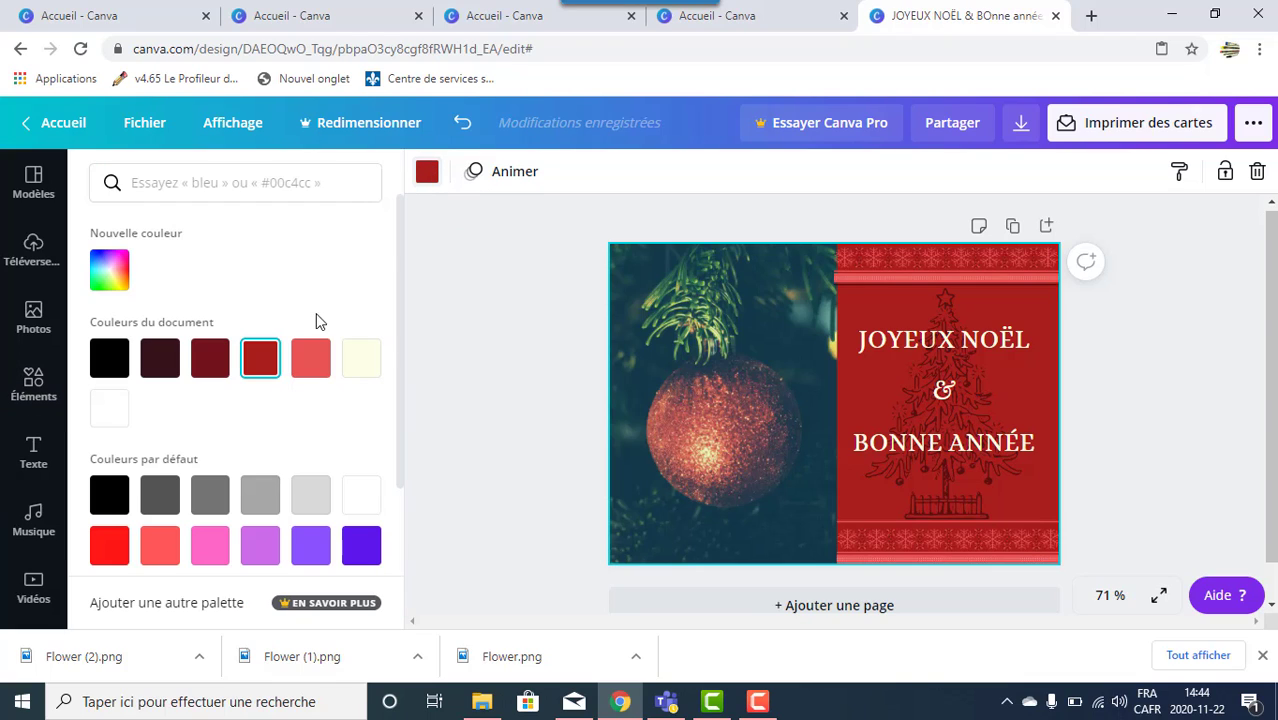
left_click(108, 276)
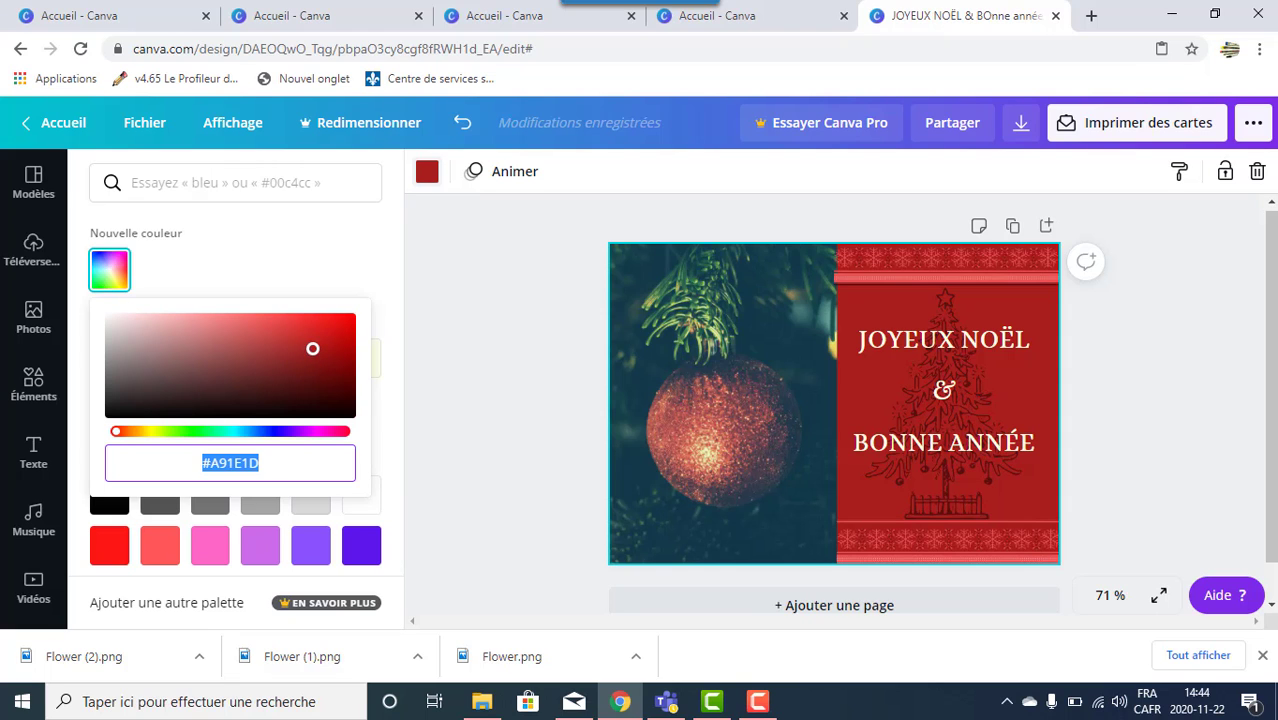
left_click(260, 352)
left_click_drag(116, 433, 195, 433)
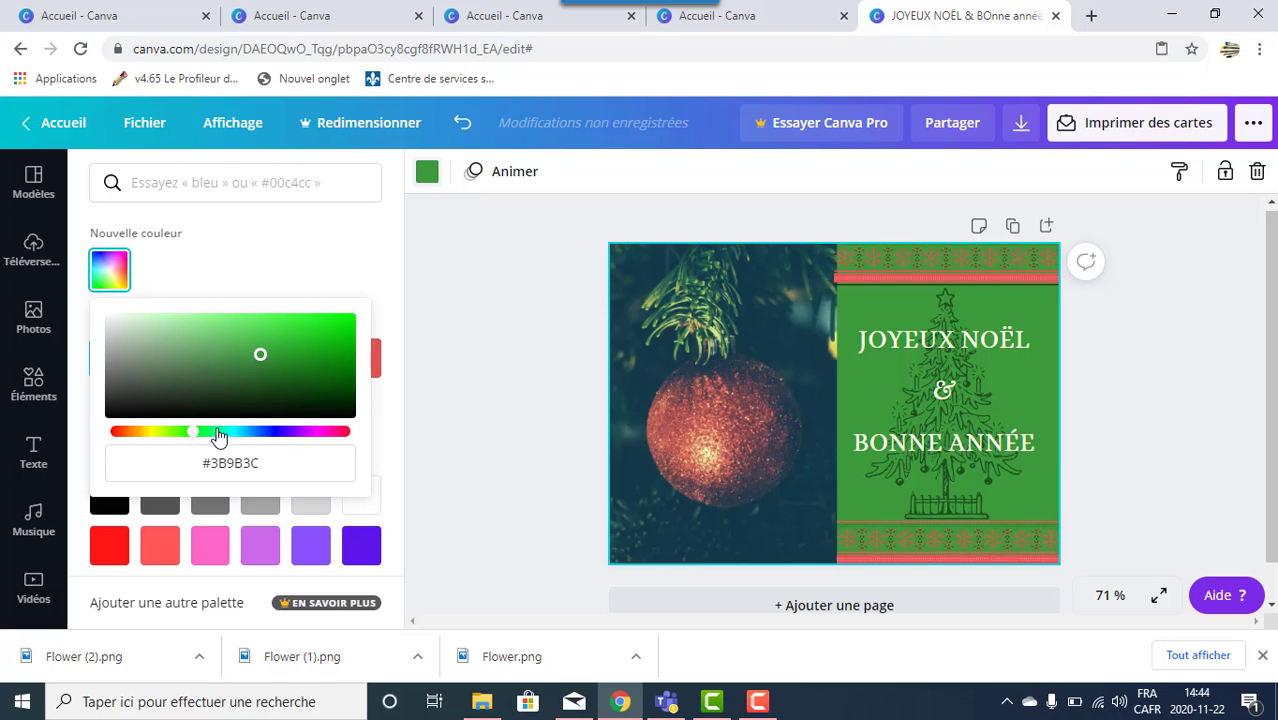
left_click(226, 385)
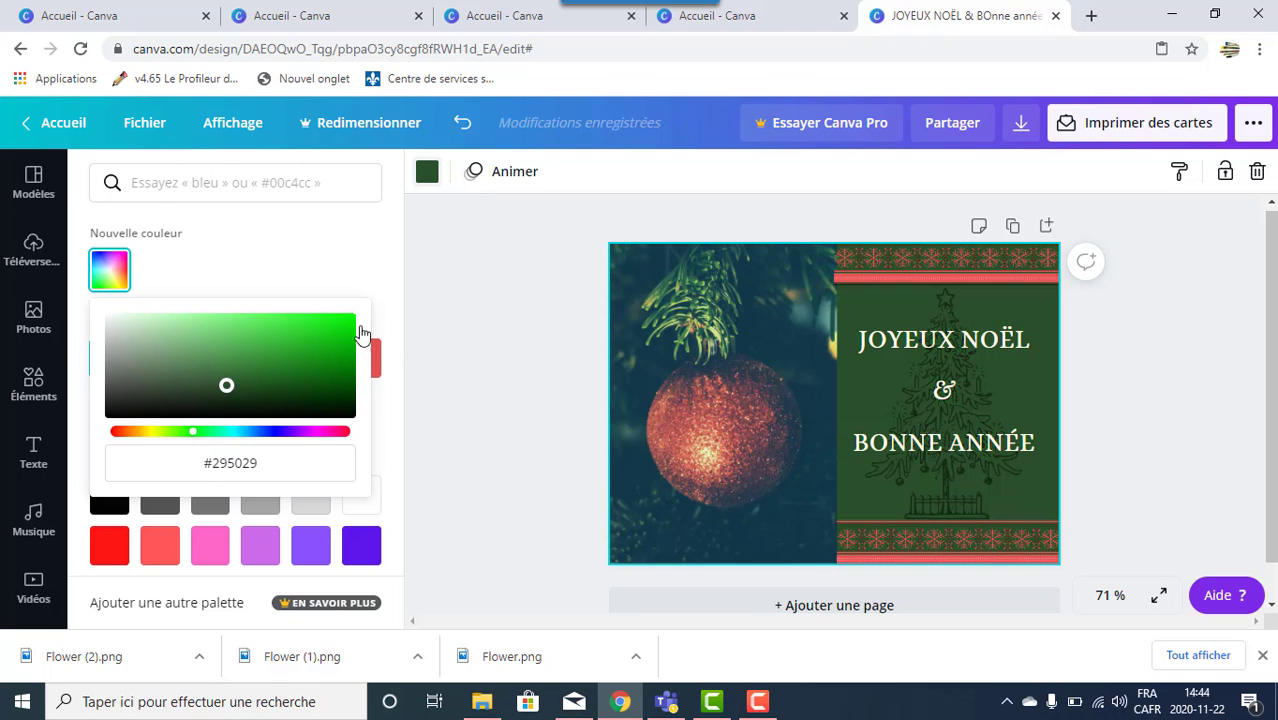
left_click(487, 355)
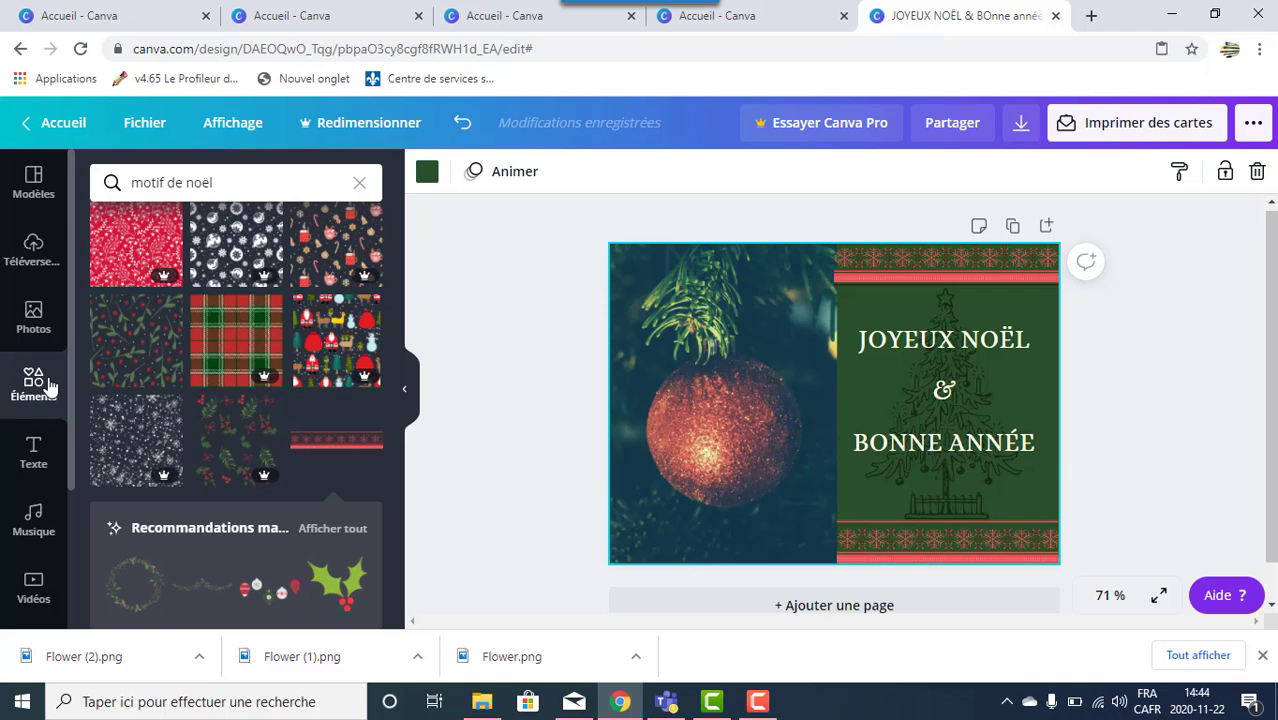
Step: Try the free wood-plank and smooth wood textures as the card background and undo both
scroll(46, 385, "down", 3)
left_click(40, 518)
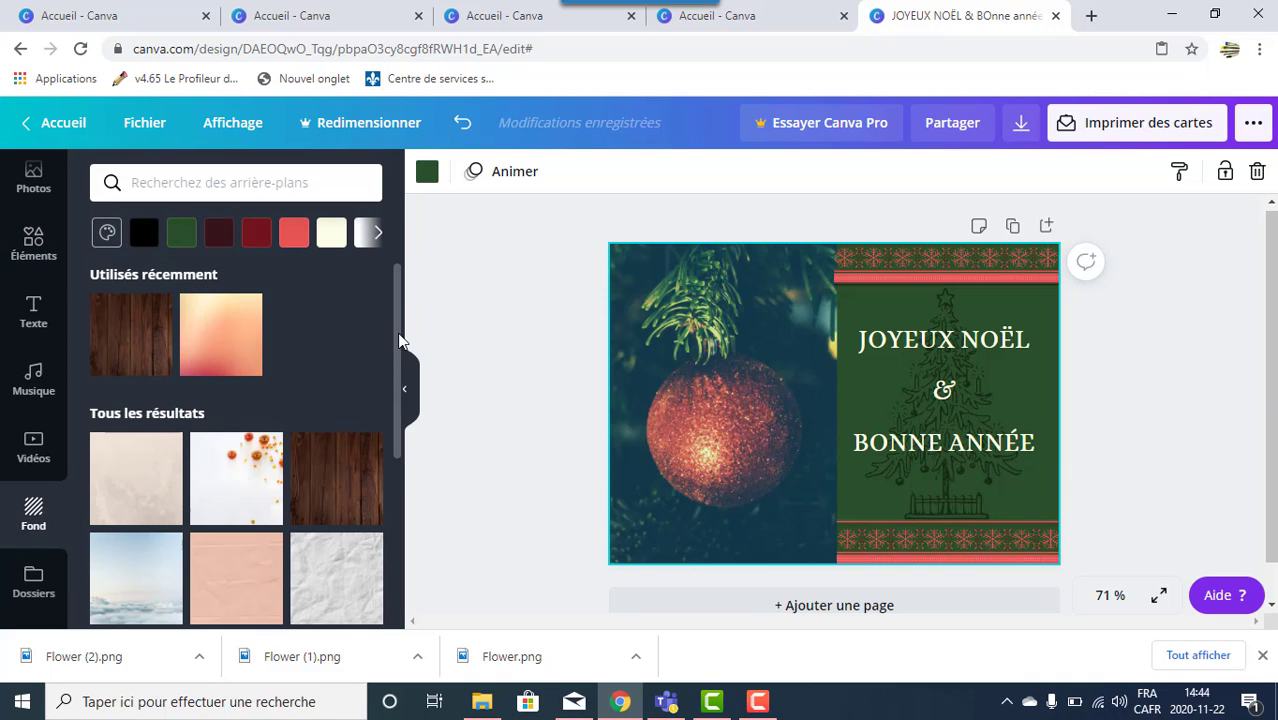
left_click_drag(398, 341, 402, 456)
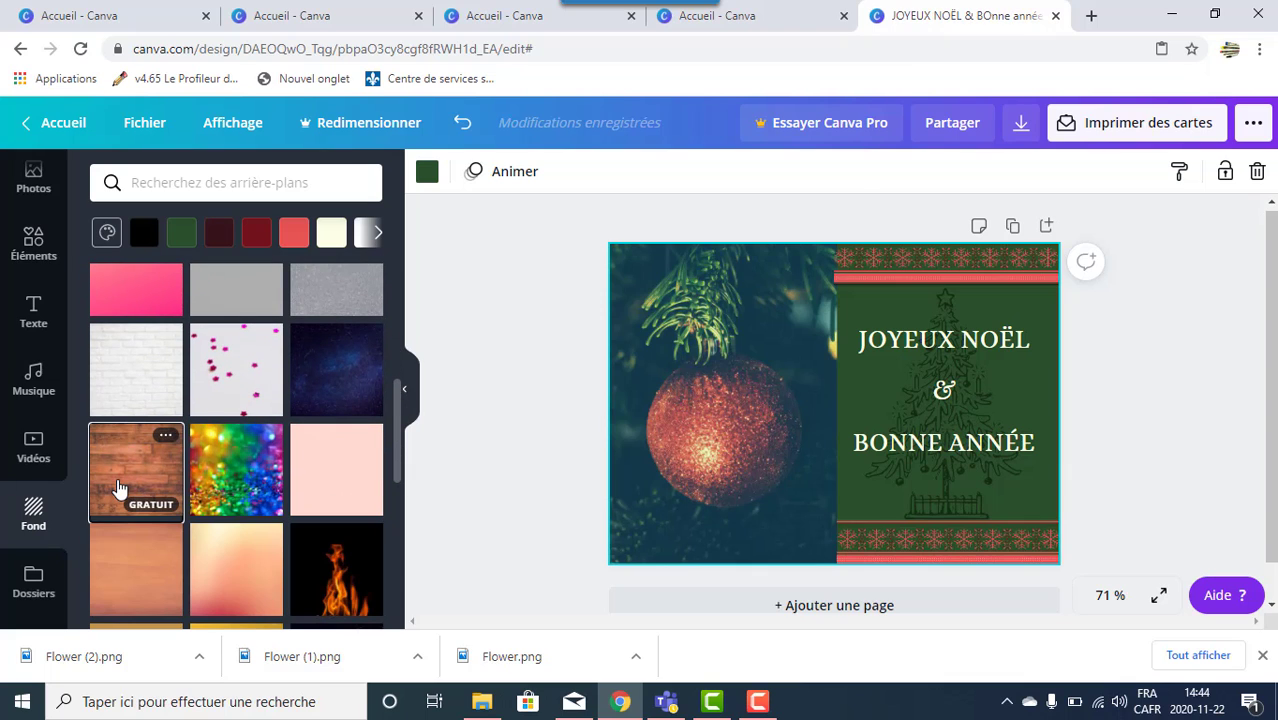
left_click(117, 488)
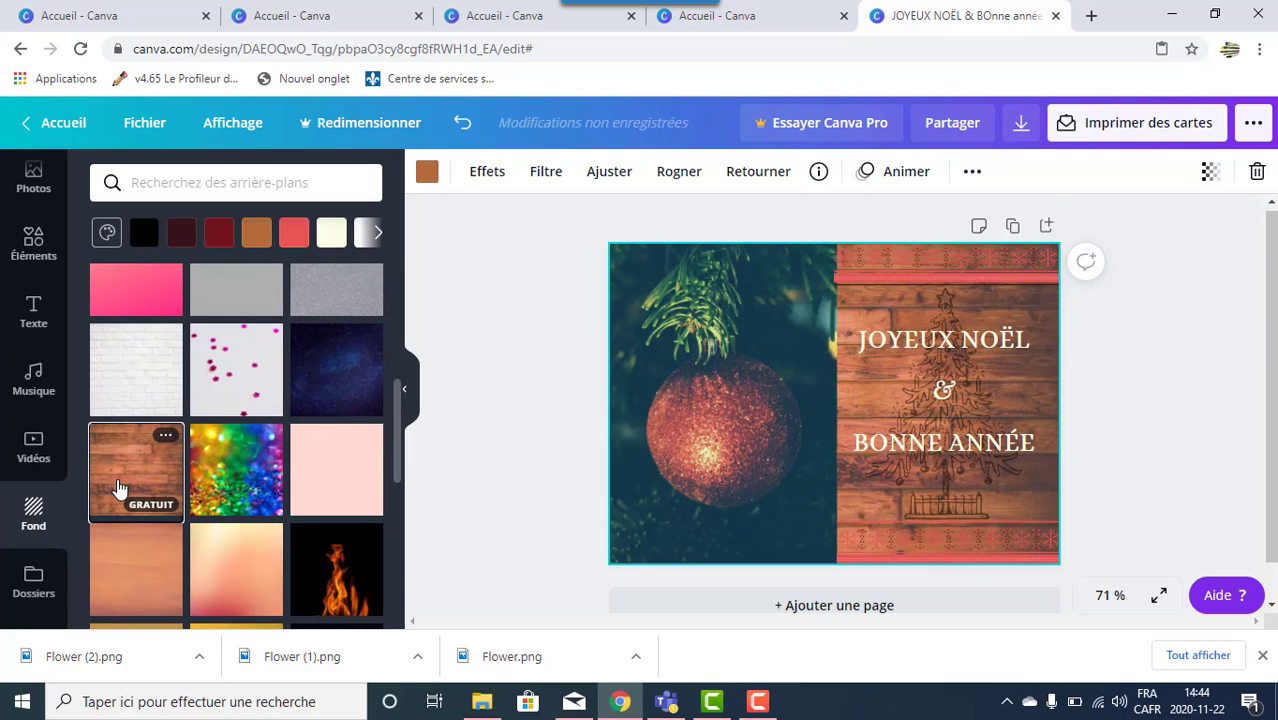
scroll(271, 500, "down", 3)
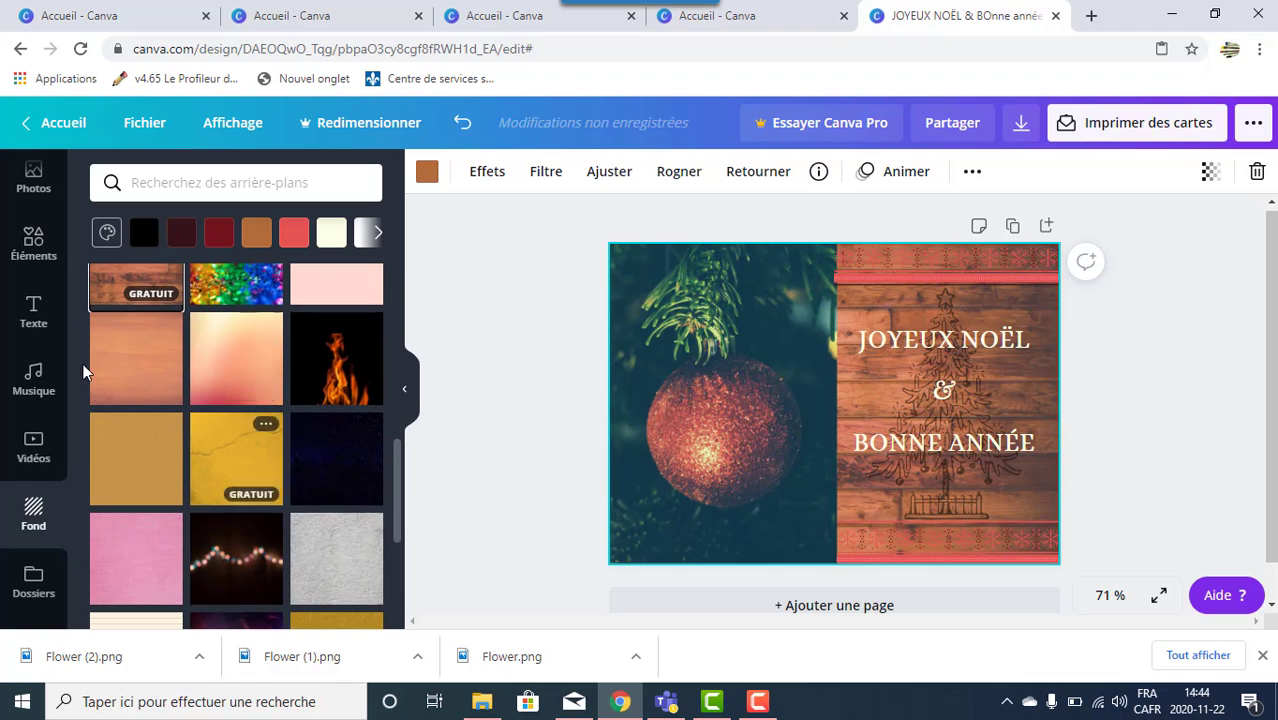
left_click(128, 372)
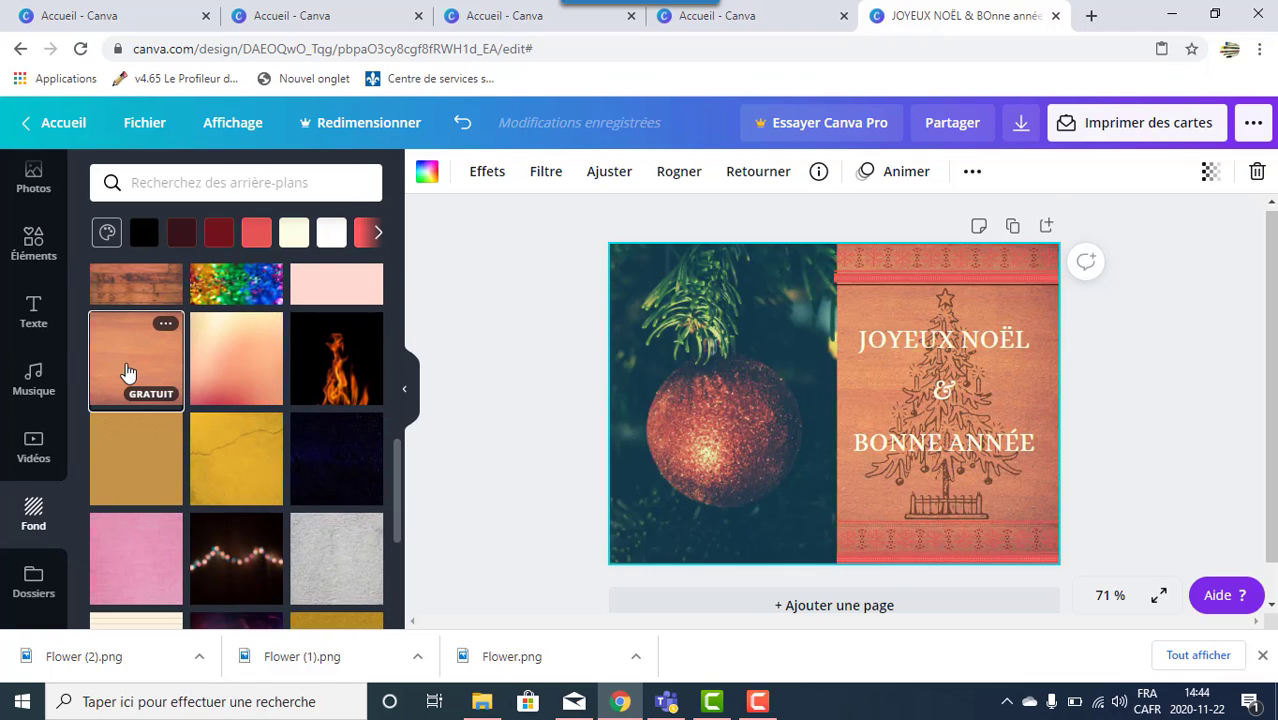
left_click(462, 123)
left_click(462, 123)
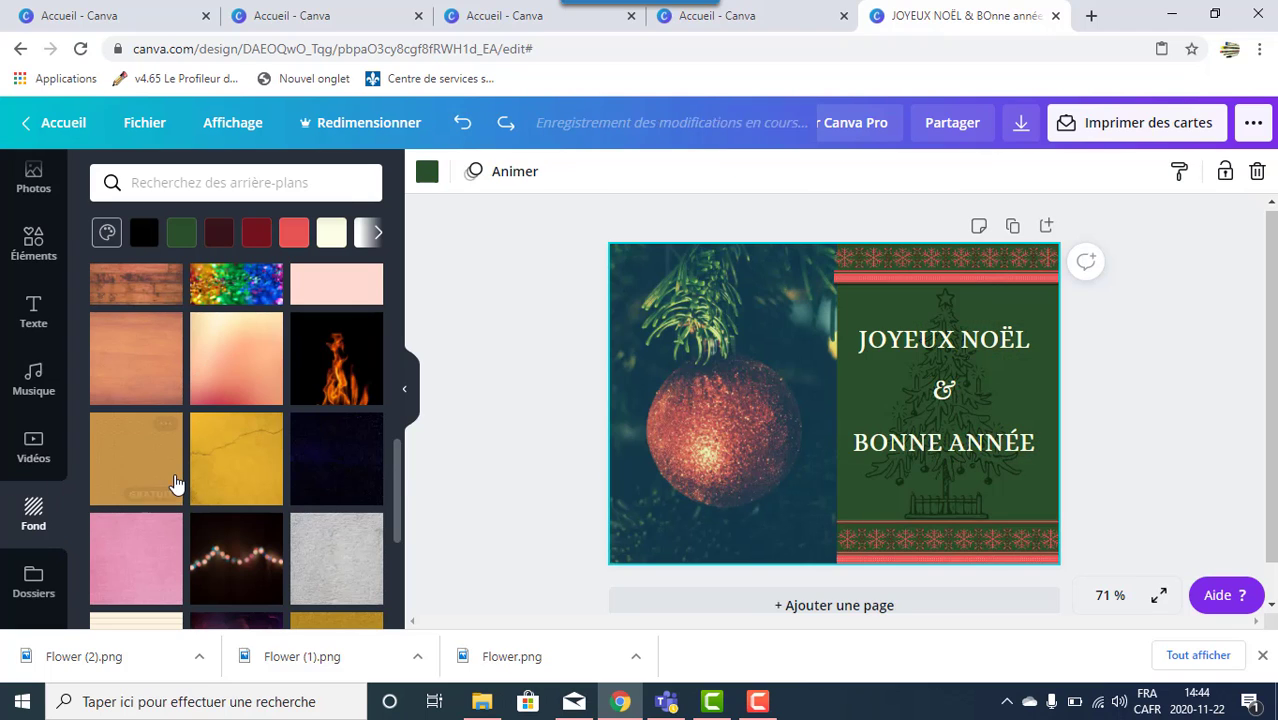
scroll(176, 484, "down", 2)
scroll(176, 484, "up", 5)
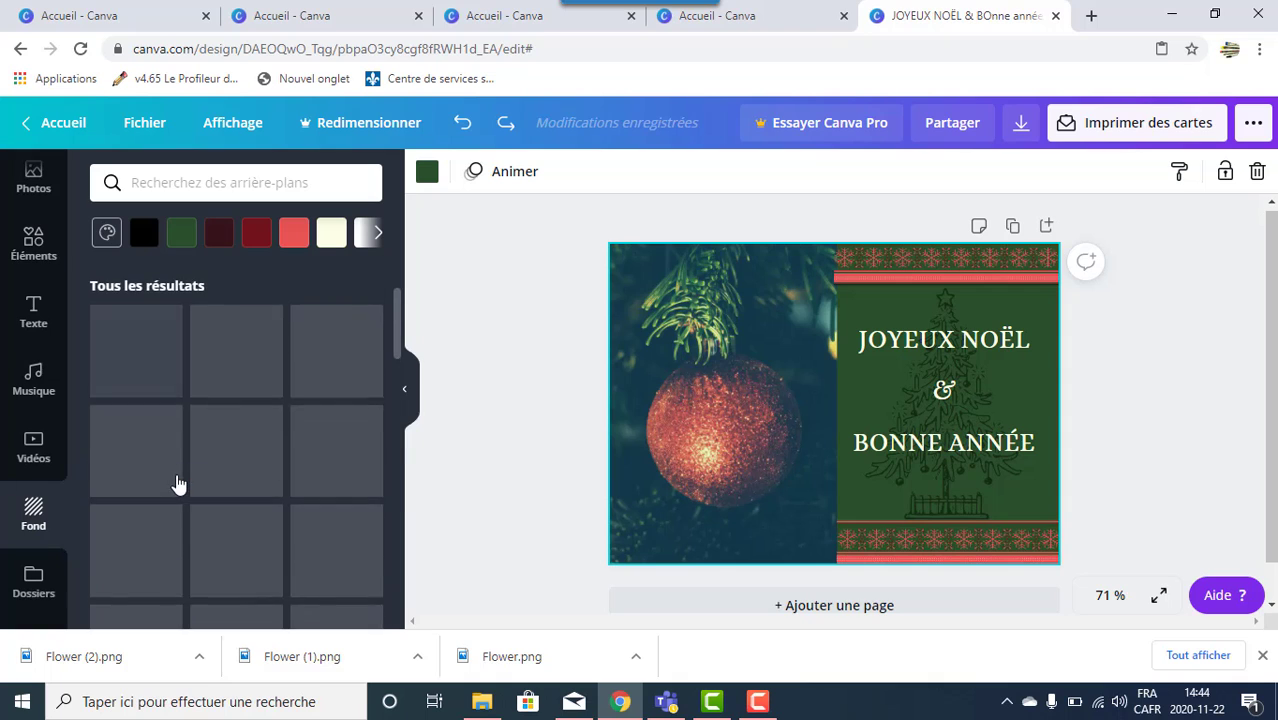
scroll(45, 425, "up", 3)
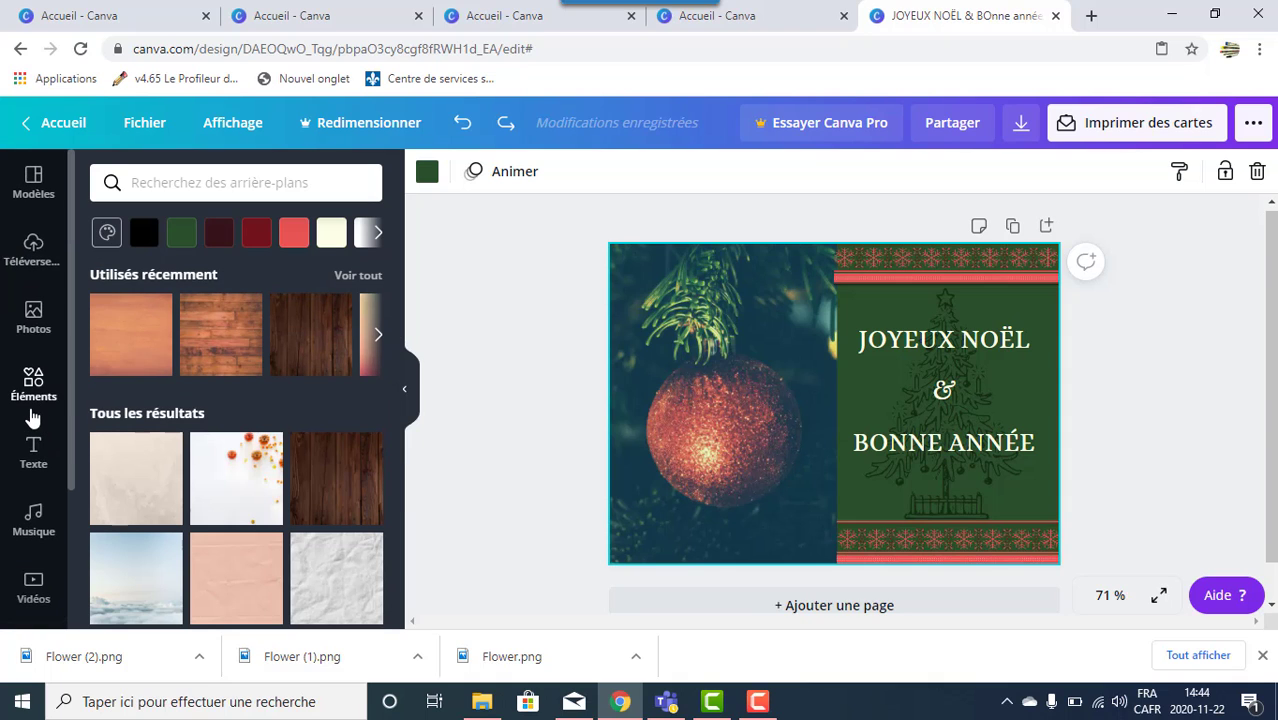
Step: Upload the photo blanca noel.jpg from the computer's desktop to the image library
left_click(29, 258)
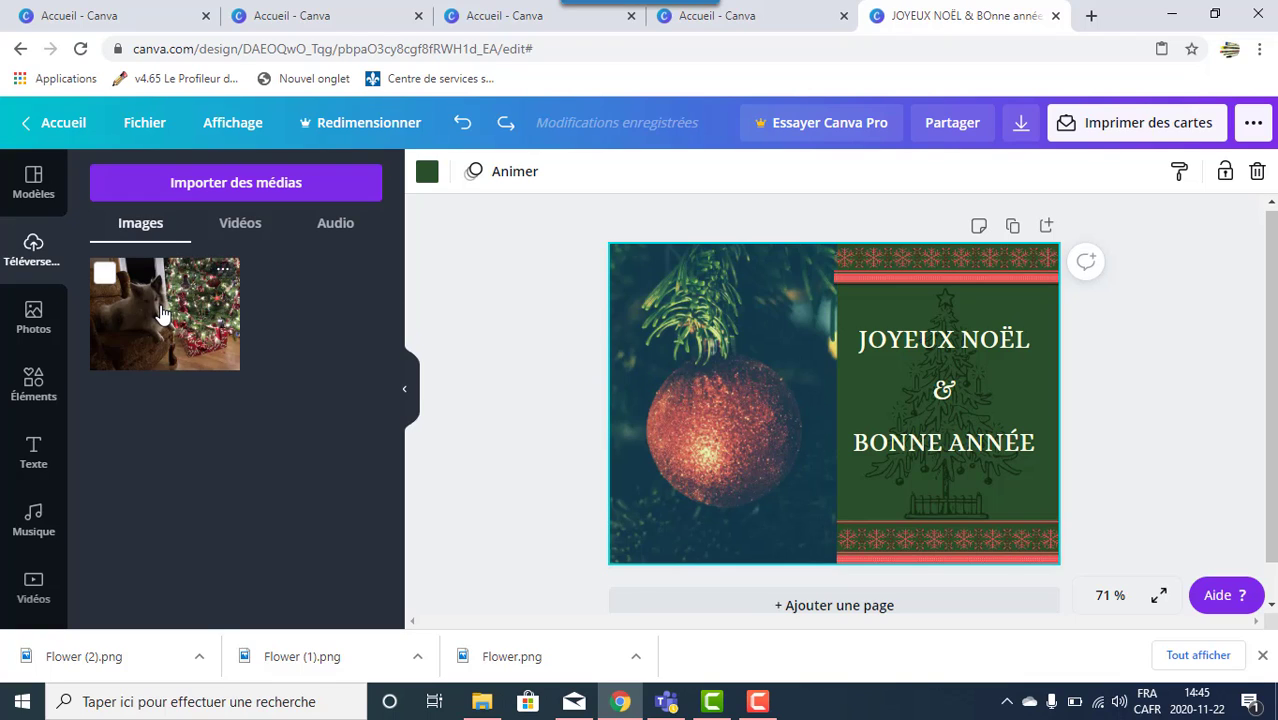
left_click(260, 193)
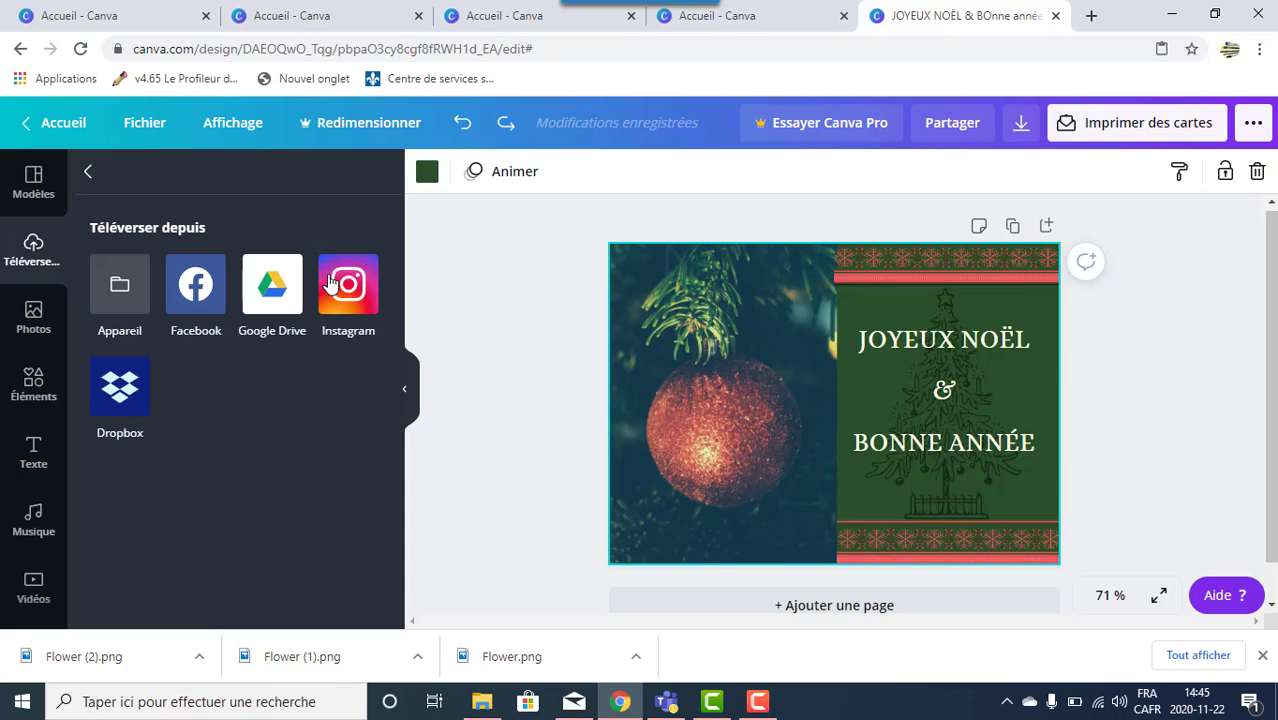
left_click(127, 287)
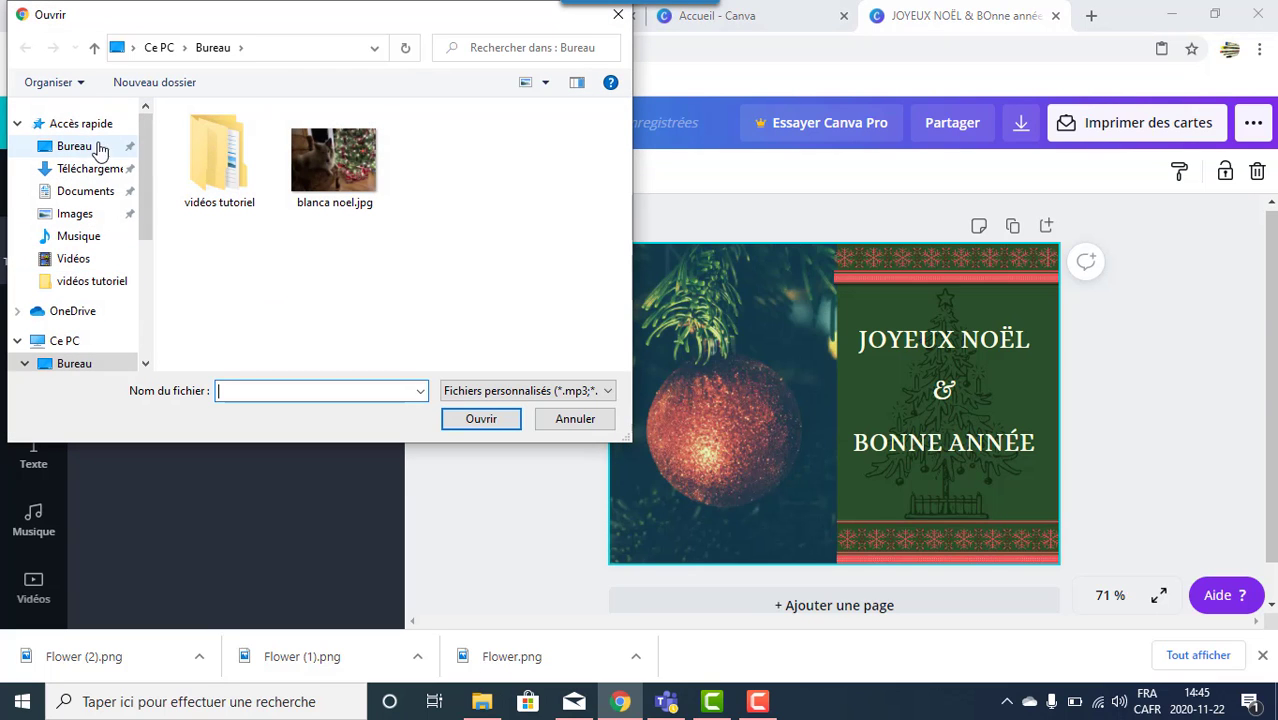
left_click(338, 158)
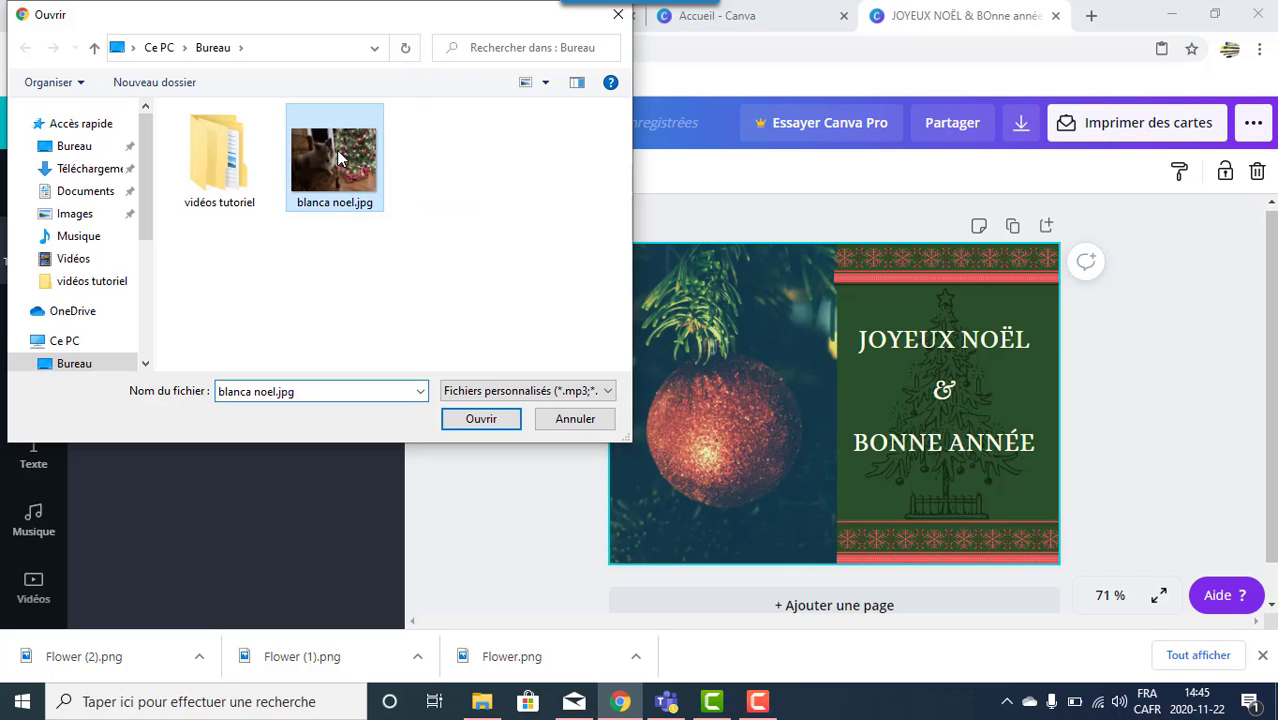
left_click(481, 419)
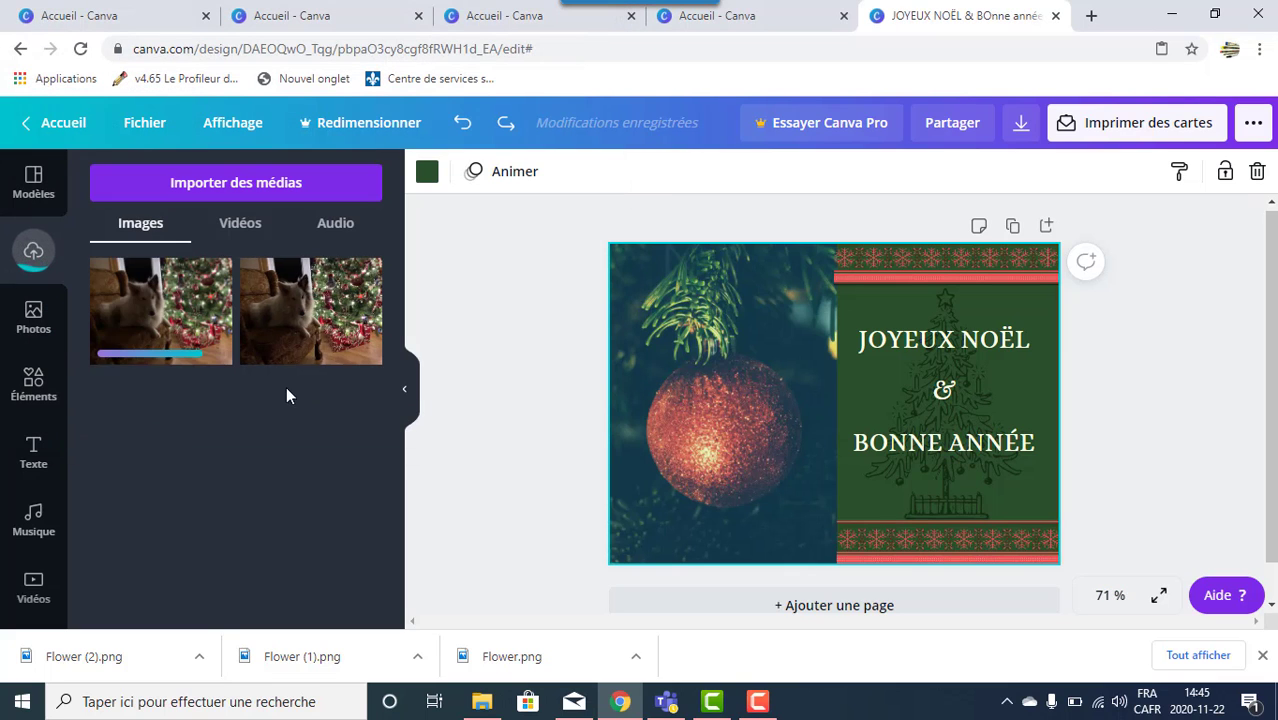
Step: Try replacing the ornament photo with the uploaded dog photo and undo the replacement
left_click_drag(183, 312, 780, 369)
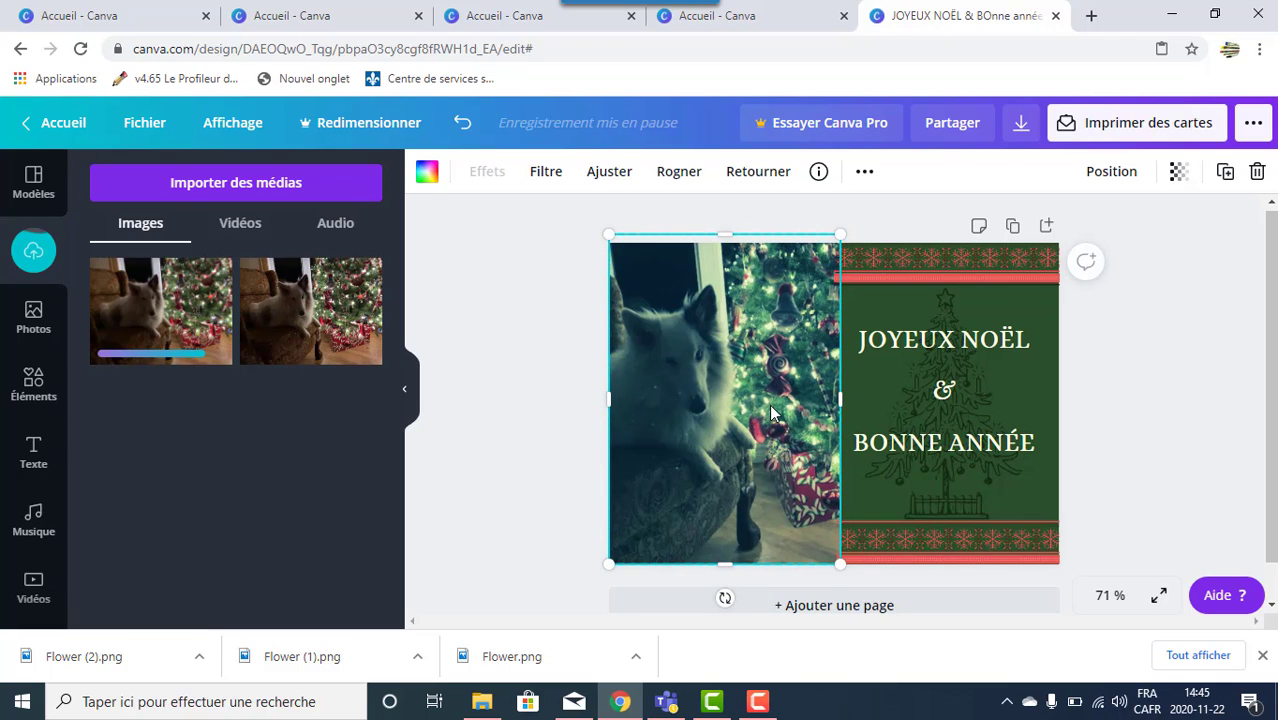
left_click(463, 124)
left_click(463, 124)
left_click(463, 124)
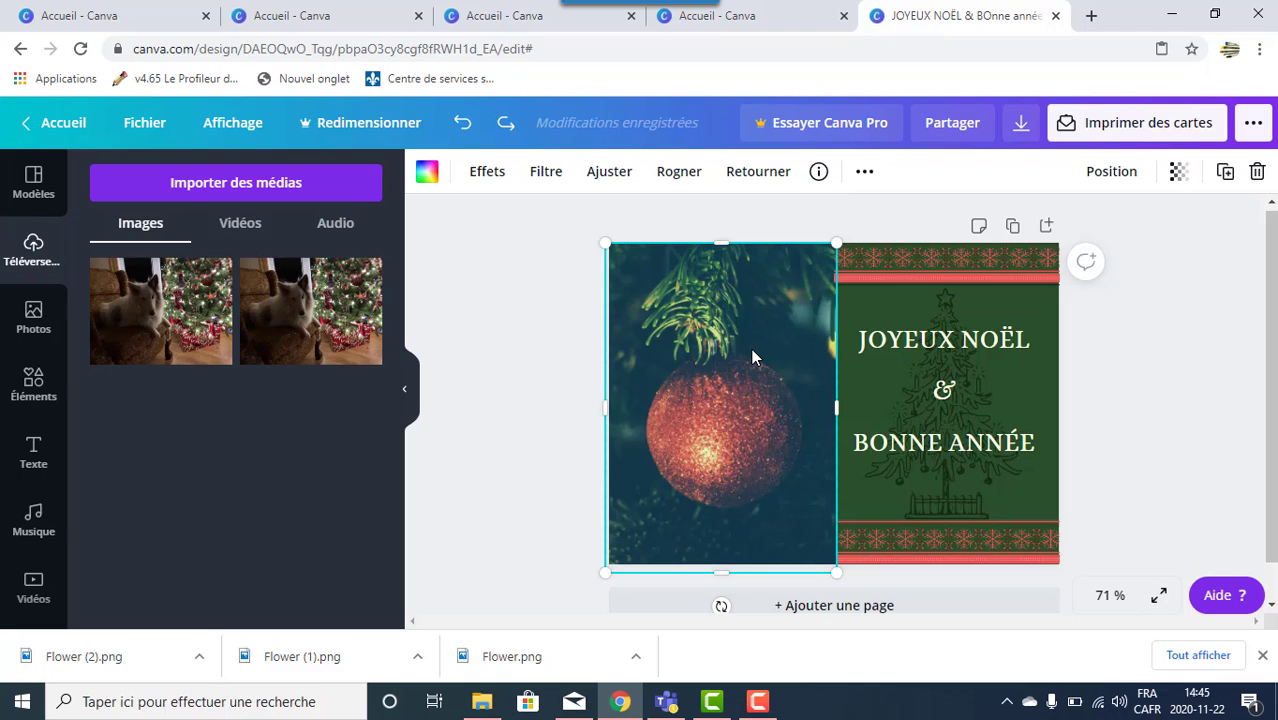
Step: Remove the ornament photo from its frame and fill the empty frame with the uploaded dog photo
key("ctrl+z")
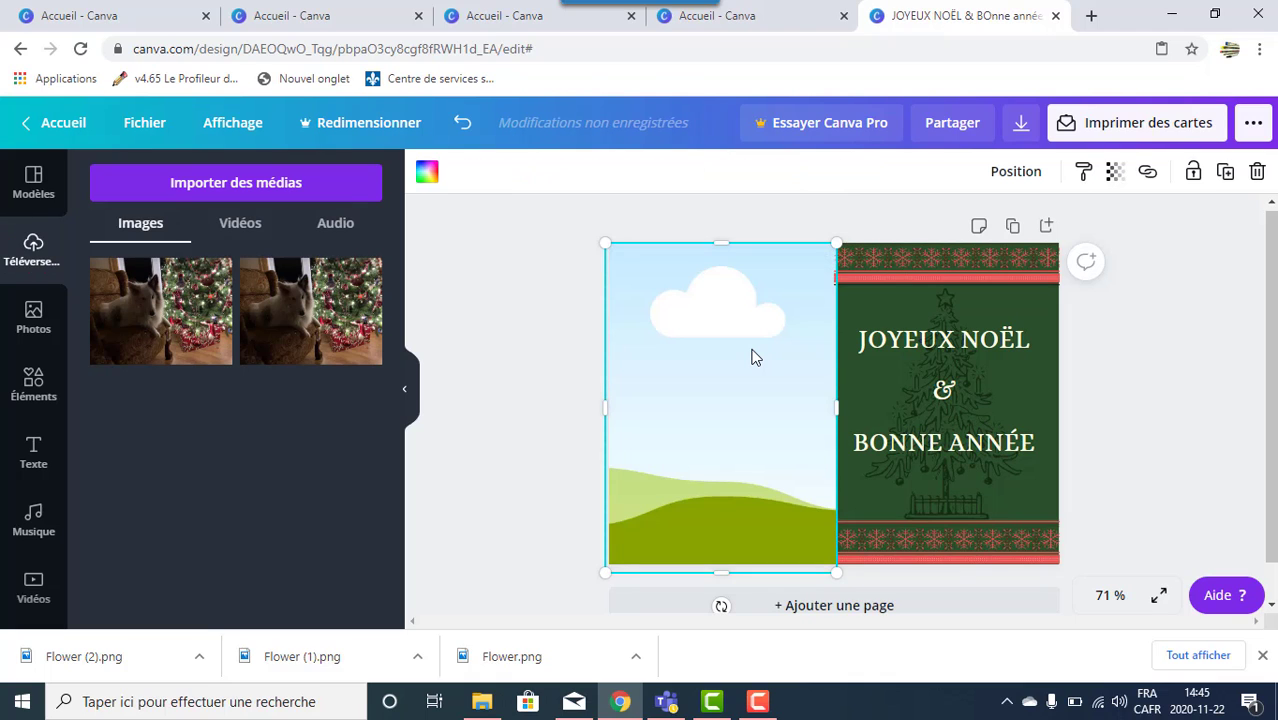
left_click_drag(100, 270, 670, 386)
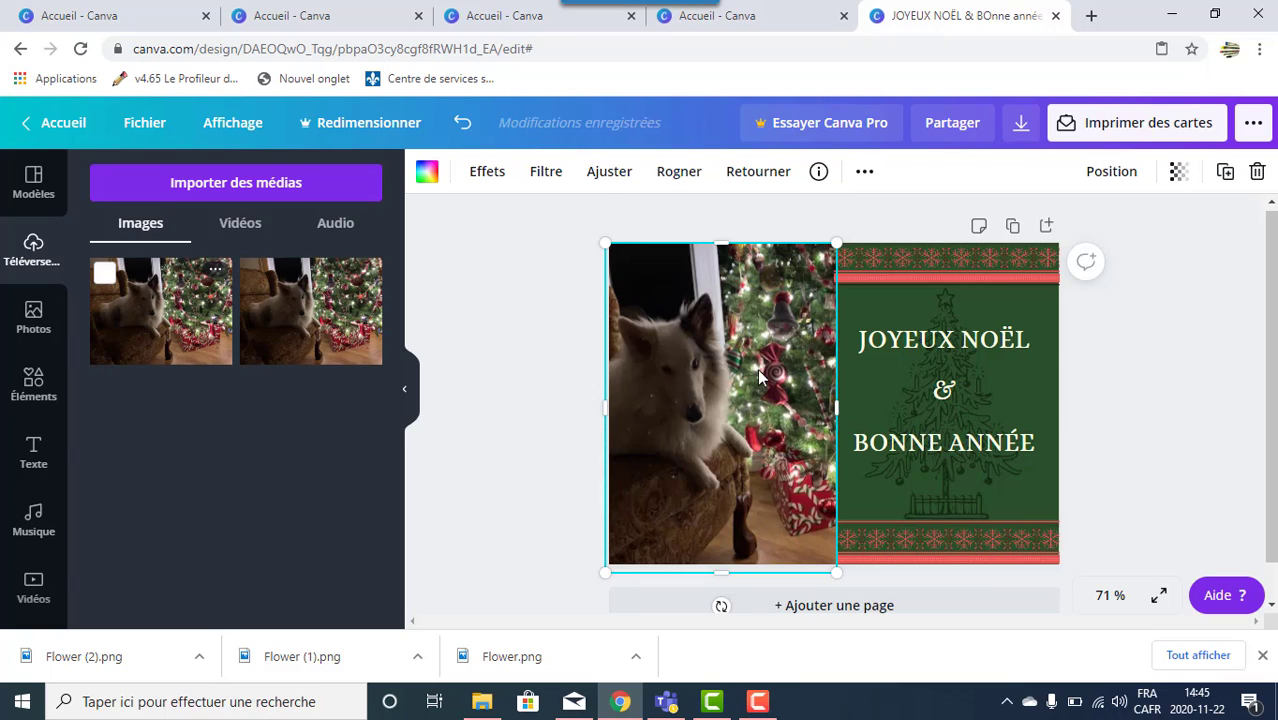
Step: Try the Drama and Festive filters on the dog photo and undo them
left_click(532, 175)
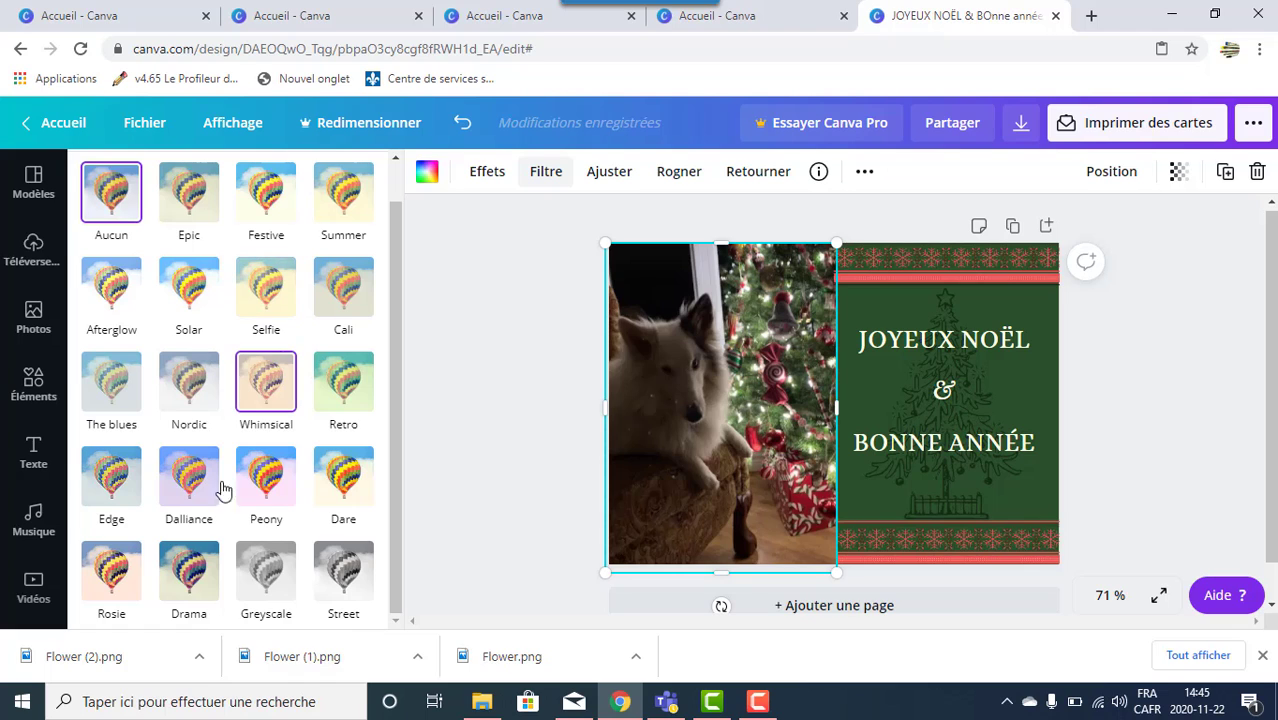
left_click(190, 576)
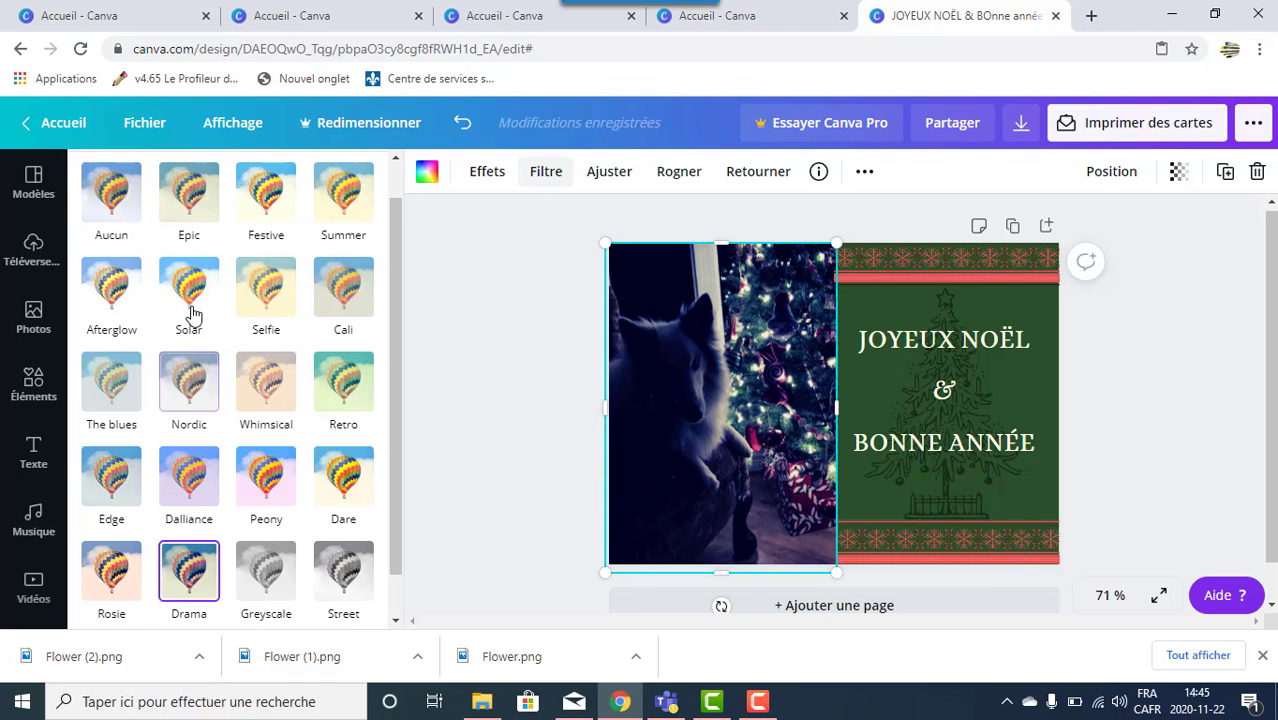
left_click(290, 200)
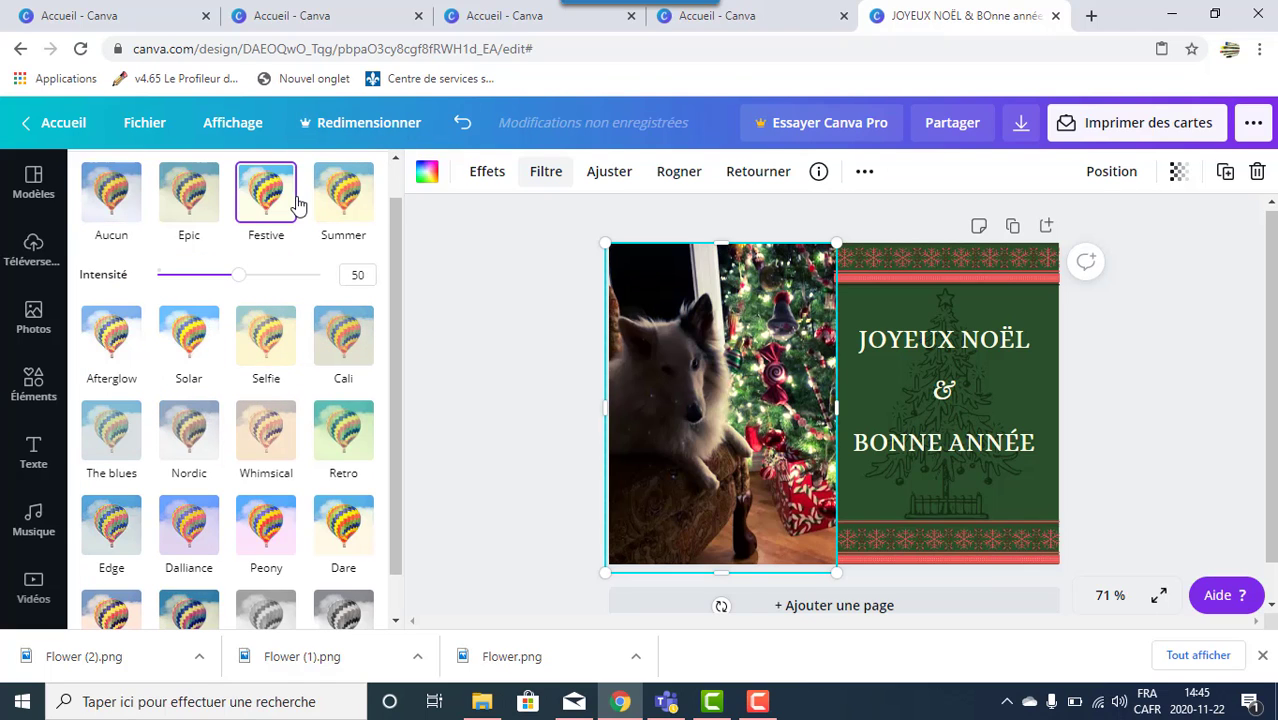
left_click(465, 130)
left_click(466, 131)
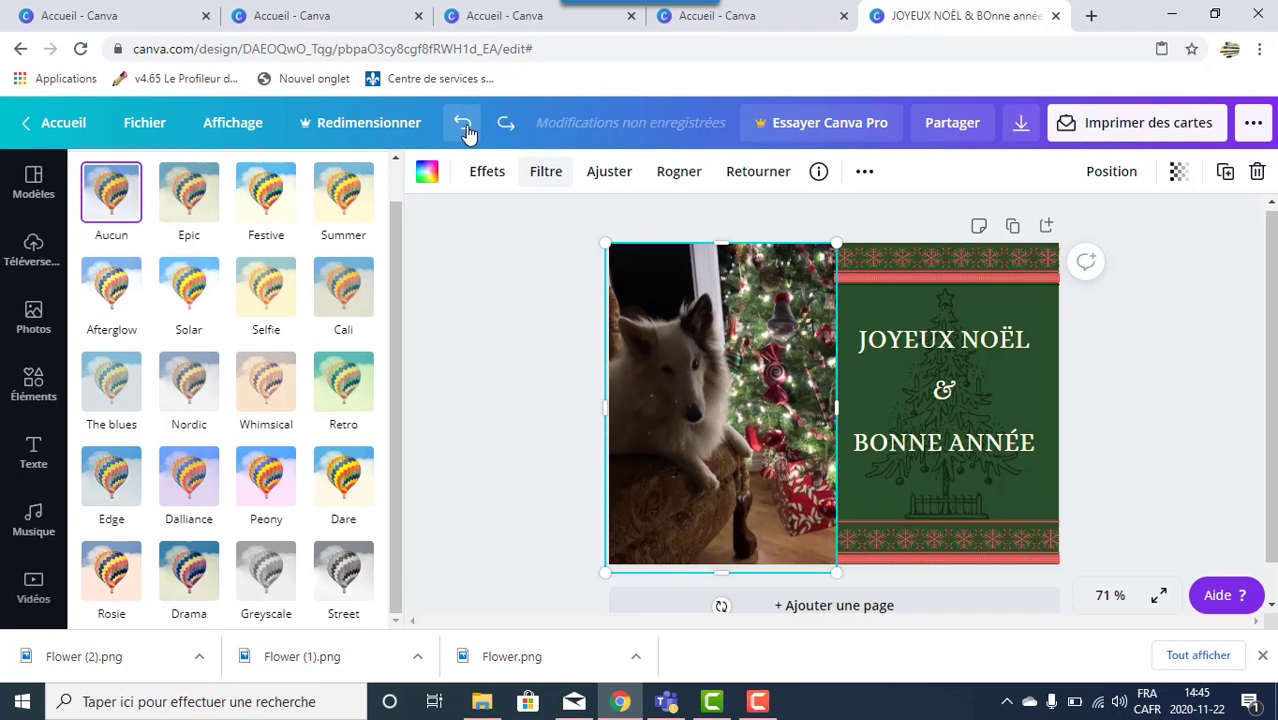
left_click(508, 450)
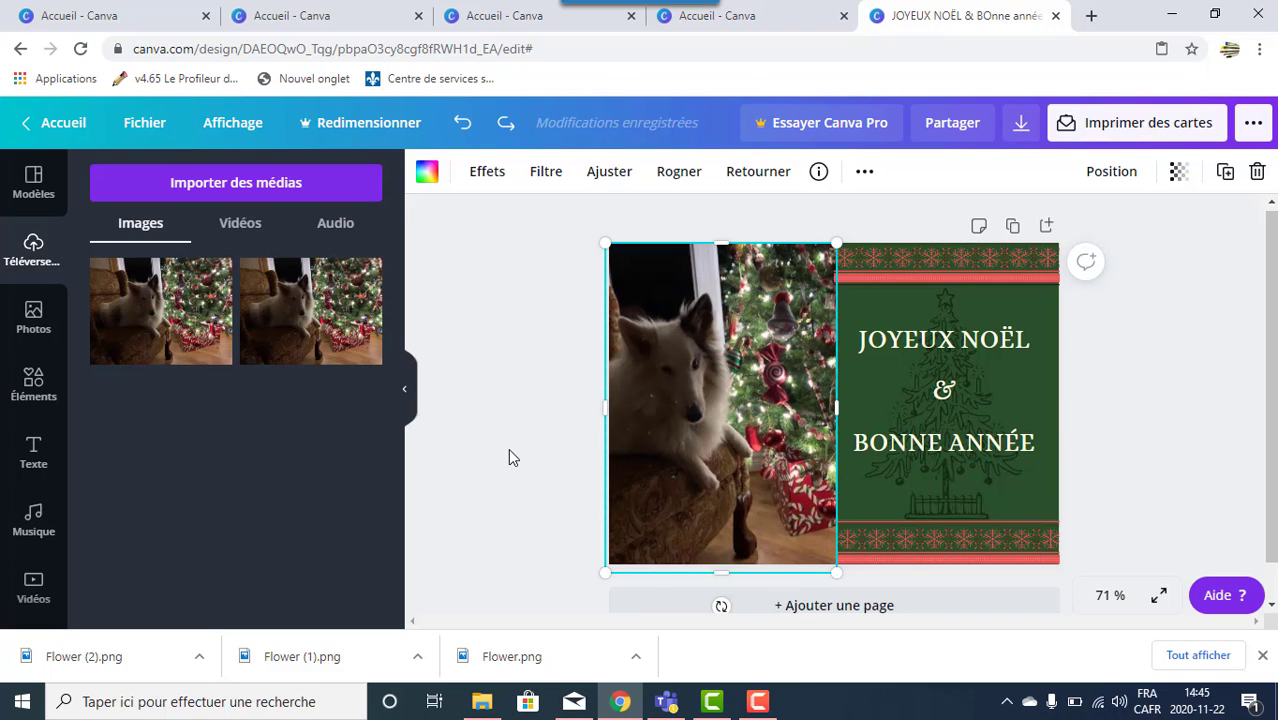